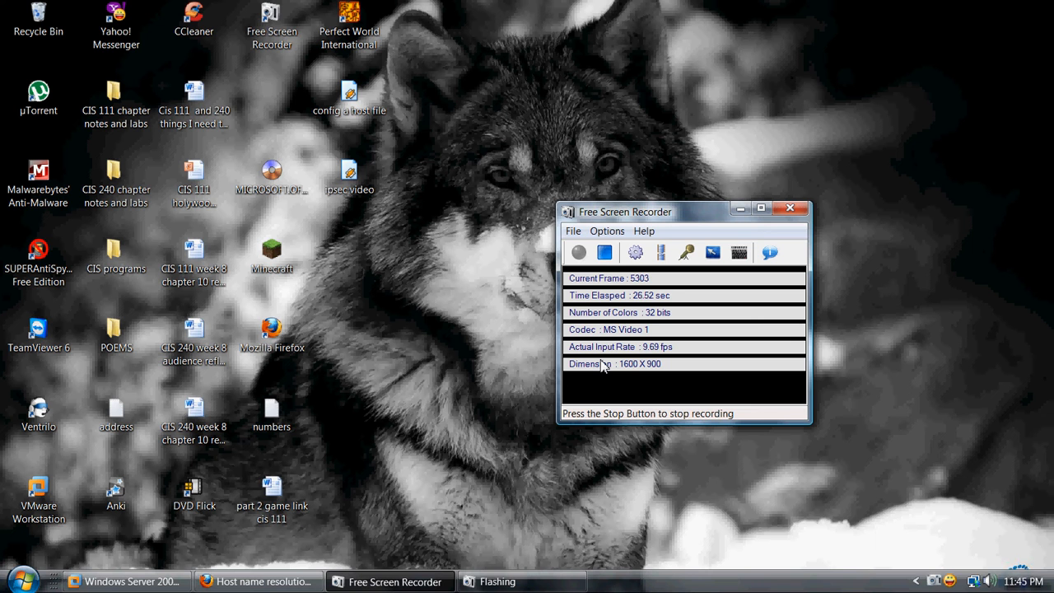
{"action": "left_click_drag", "start_coordinate": [622, 219], "coordinate": [837, 341]}
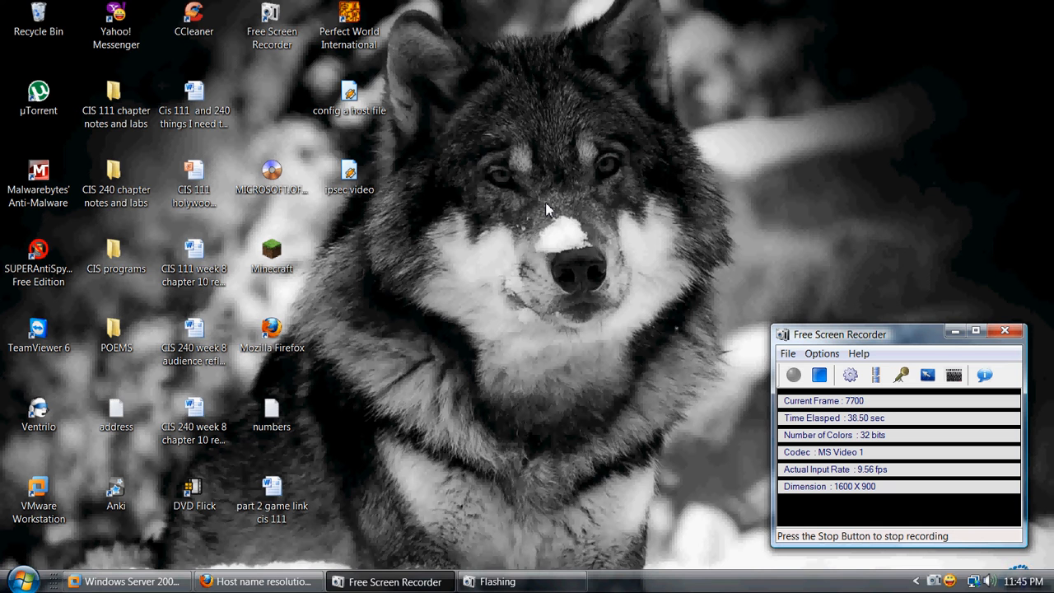
{"action": "left_click", "coordinate": [127, 581]}
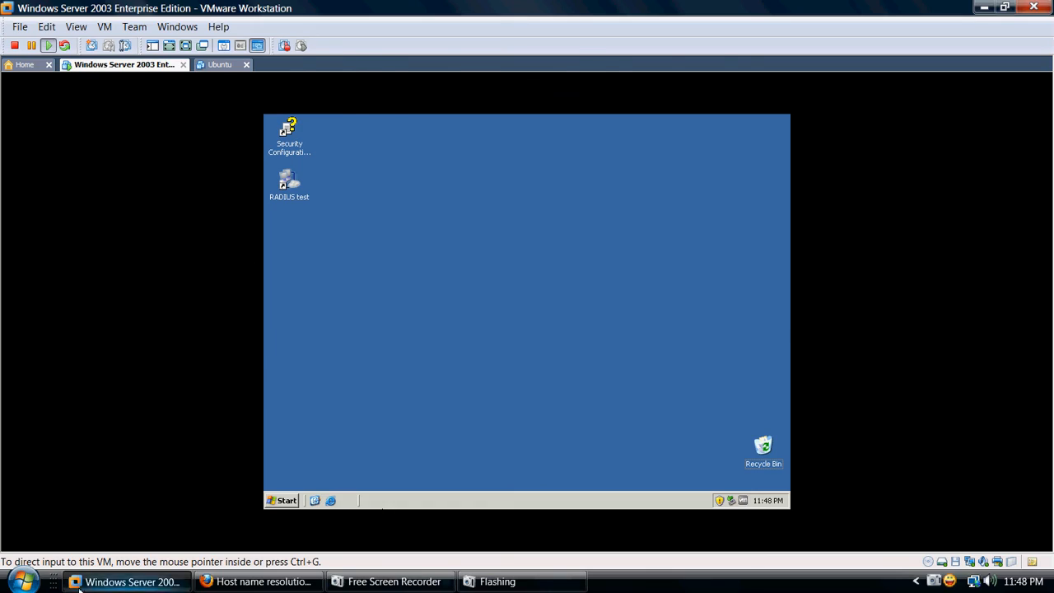
{"action": "left_click", "coordinate": [125, 582]}
- Switch to Firefox and read through the TechNet article on host name resolution
{"action": "left_click", "coordinate": [218, 586]}
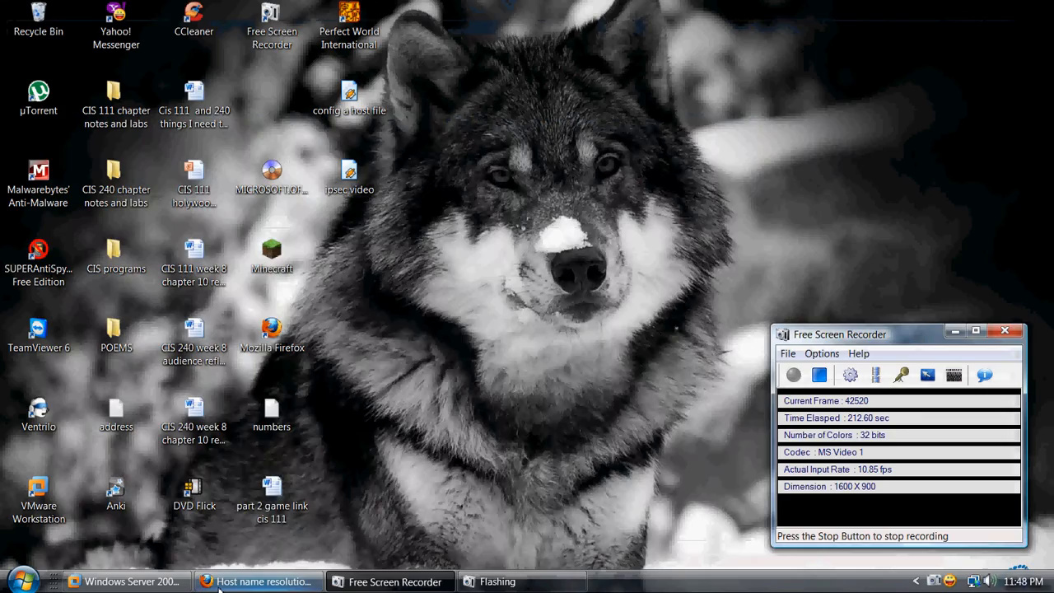
{"action": "left_click", "coordinate": [219, 587]}
{"action": "scroll", "coordinate": [251, 399], "scroll_direction": "down", "scroll_amount": 2}
{"action": "left_click_drag", "start_coordinate": [190, 379], "coordinate": [187, 243]}
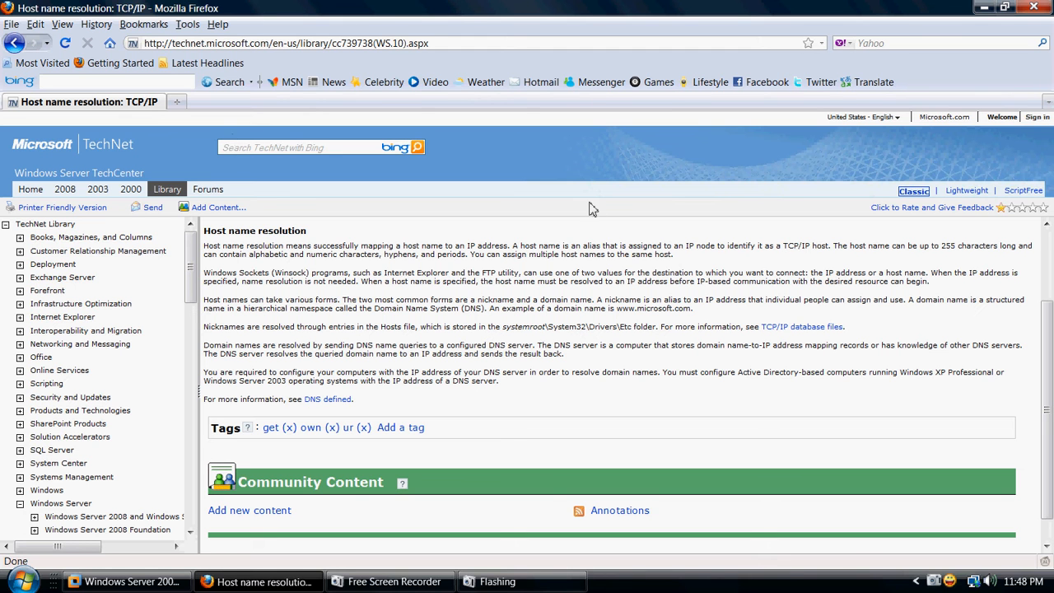
- Load google.com in the browser by its host name and highlight the resulting web address
{"action": "left_click", "coordinate": [206, 44]}
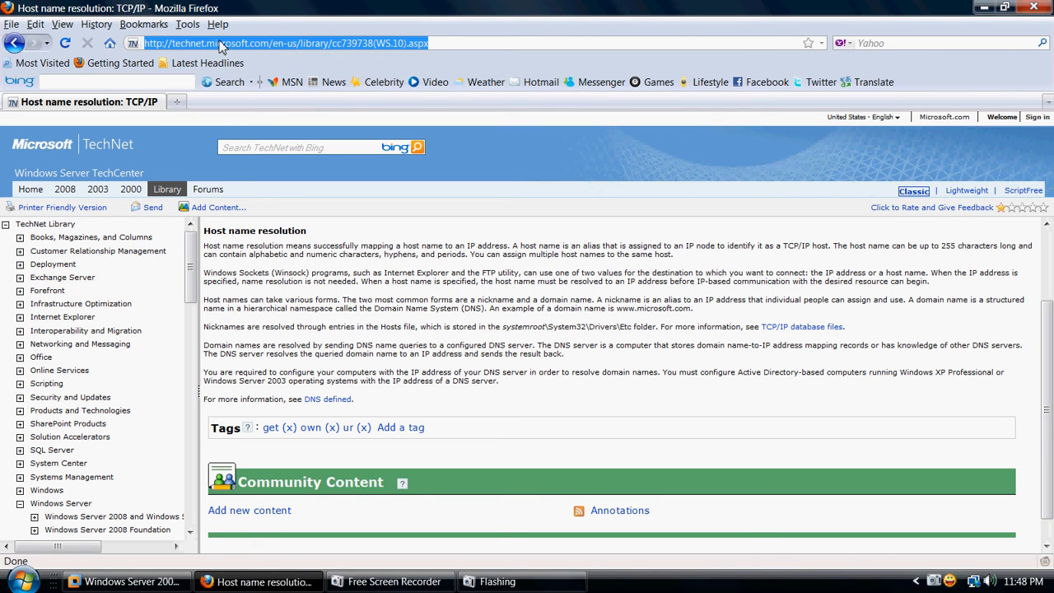
{"action": "type", "text": "goo"}
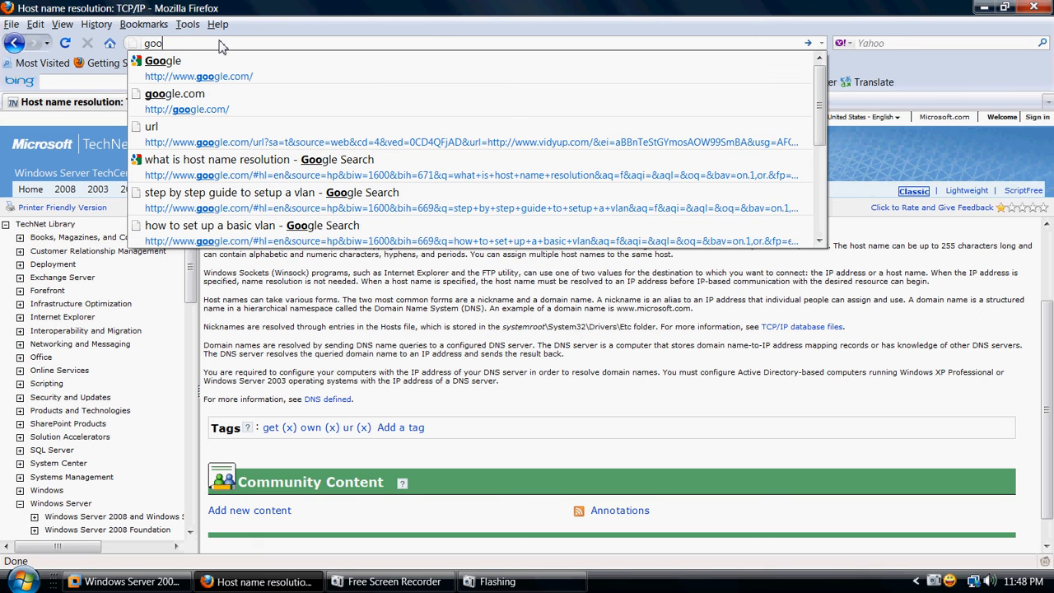
{"action": "type", "text": "gle.co"}
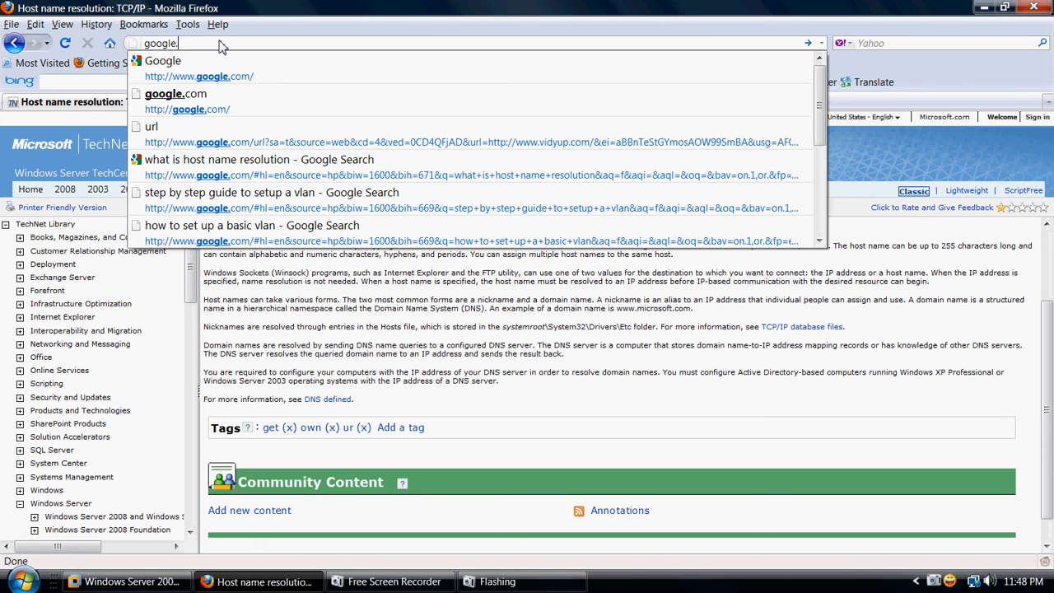
{"action": "type", "text": "m"}
{"action": "key", "text": "Return"}
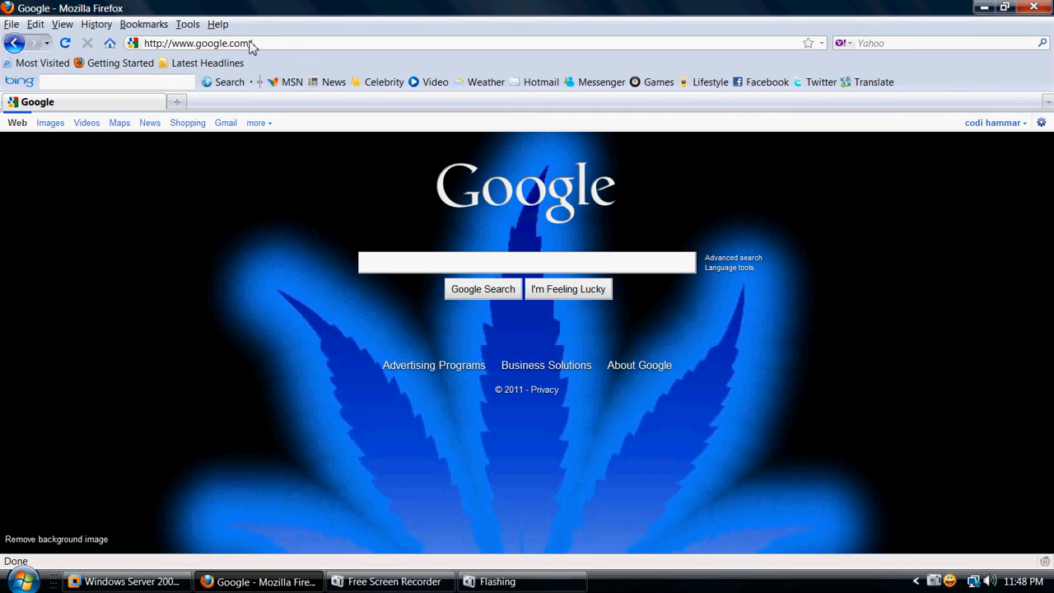
{"action": "left_click_drag", "start_coordinate": [283, 44], "coordinate": [145, 47]}
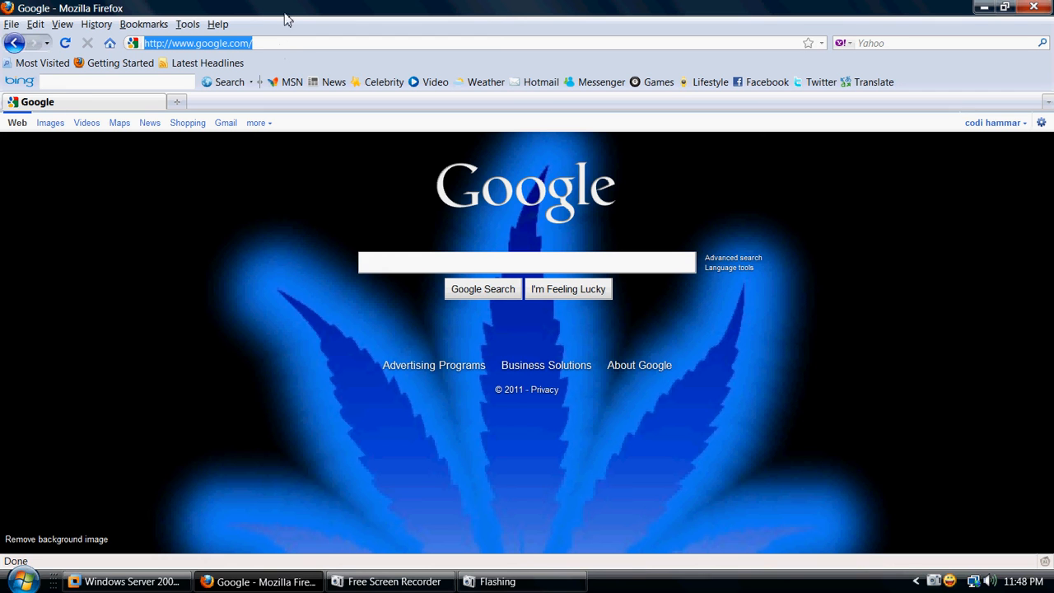
- Open a Windows Command Prompt and ping google.com to resolve its IP address
{"action": "left_click", "coordinate": [23, 582]}
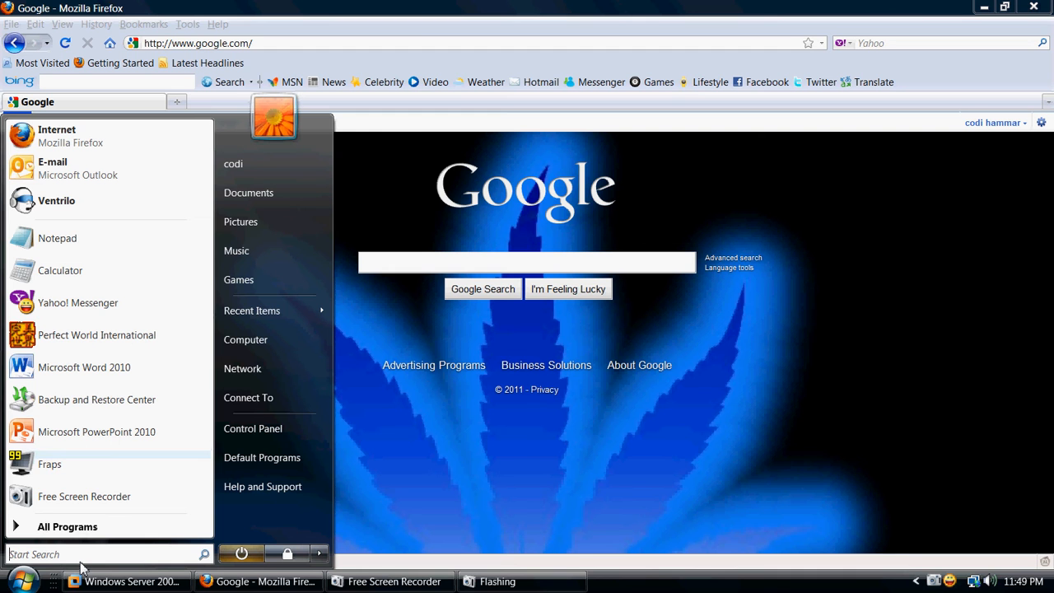
{"action": "type", "text": "cmd"}
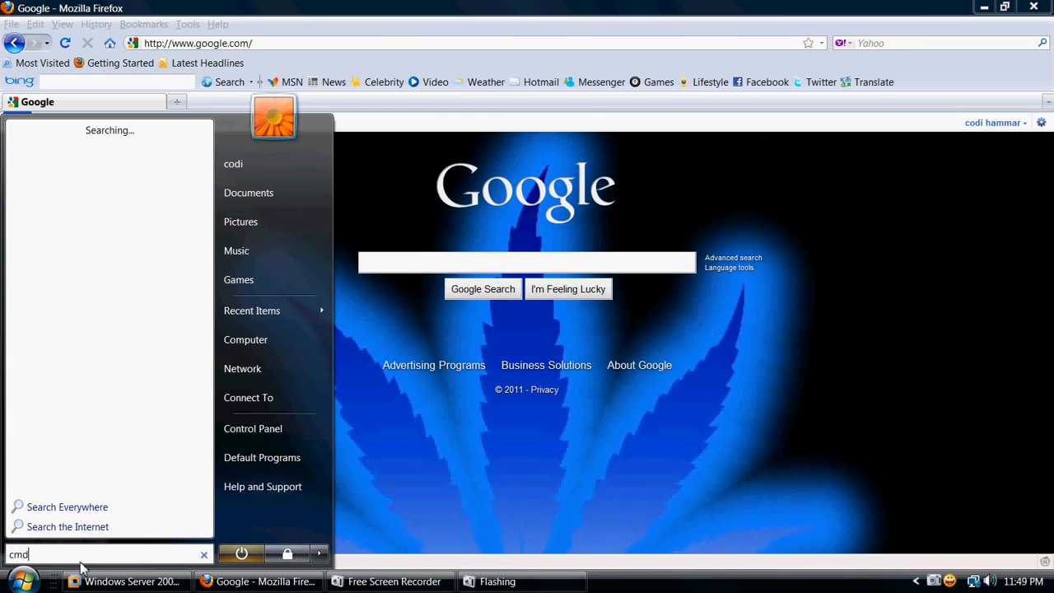
{"action": "key", "text": "Return"}
{"action": "type", "text": "pin"}
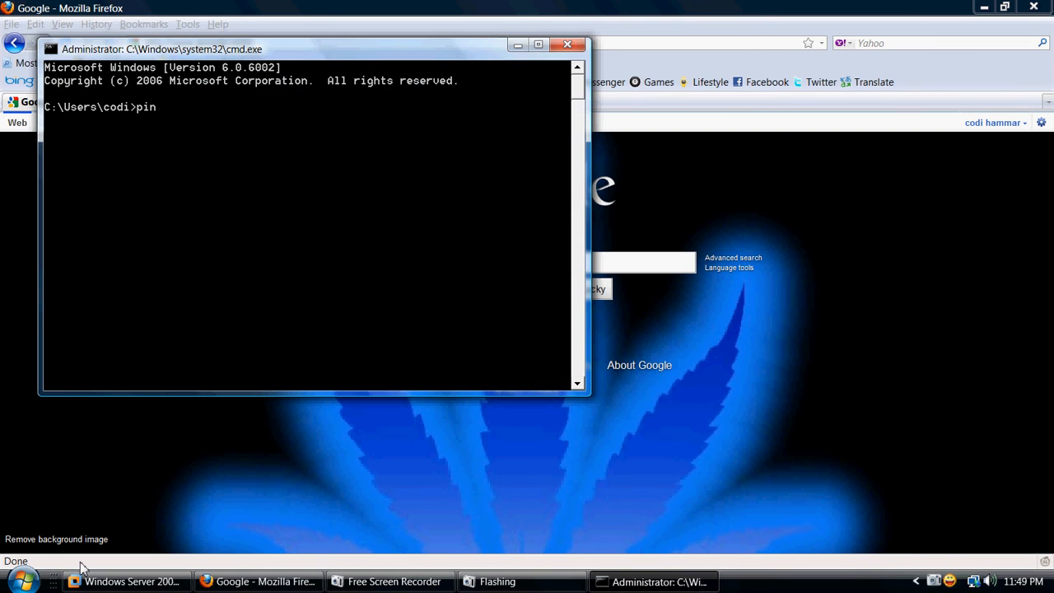
{"action": "type", "text": "g google.com"}
{"action": "key", "text": "Return"}
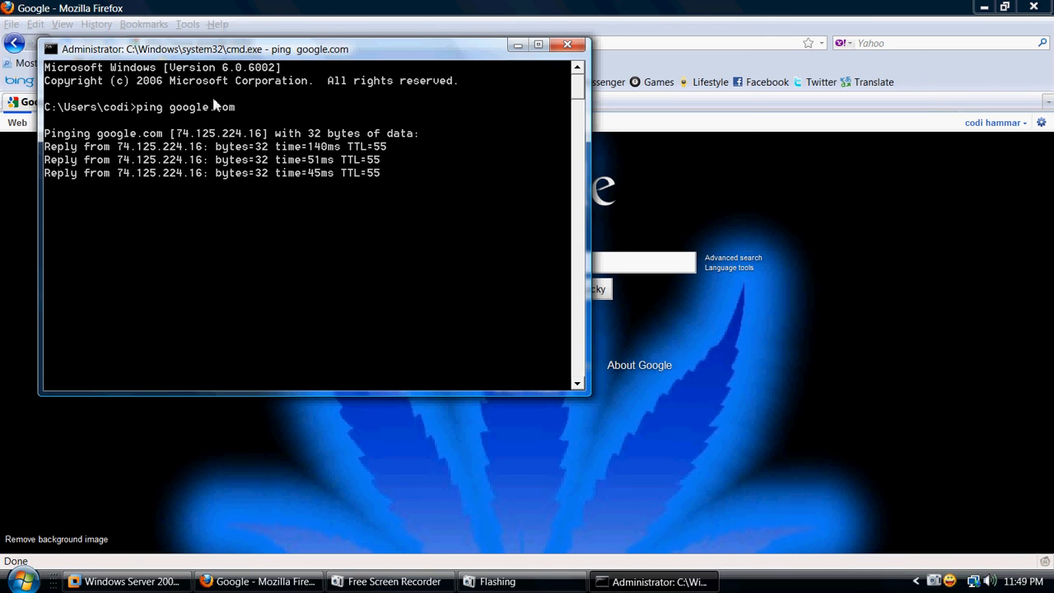
- Copy Google's resolved IP address from the first line of the ping output
{"action": "right_click", "coordinate": [186, 137]}
{"action": "left_click", "coordinate": [191, 144]}
{"action": "left_click_drag", "start_coordinate": [177, 134], "coordinate": [251, 137]}
{"action": "key", "text": "ctrl+c"}
{"action": "right_click", "coordinate": [251, 134]}
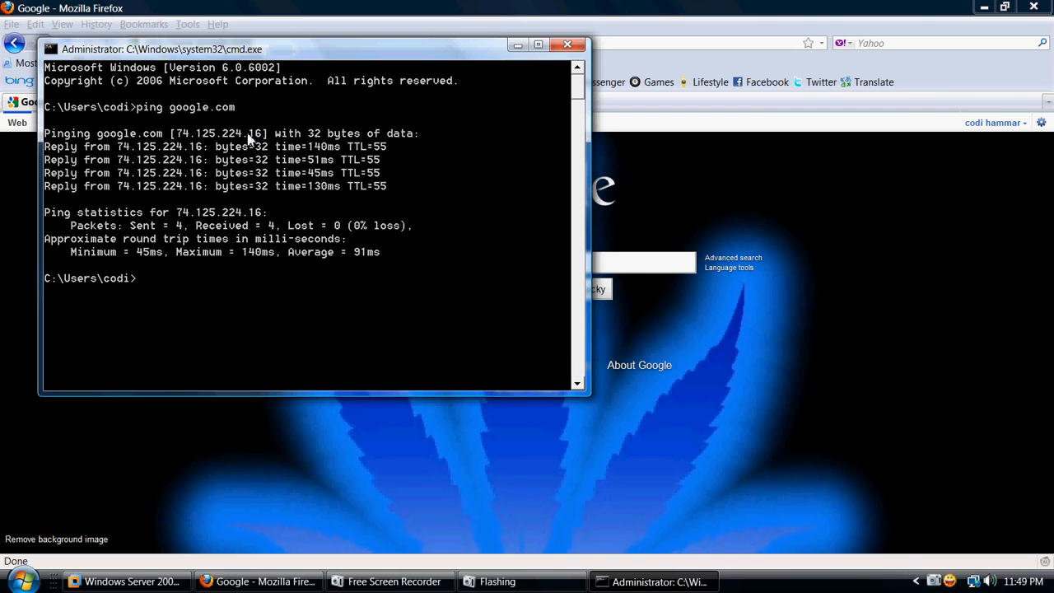
- Return to Firefox and load Google by its IP address, 74.125.224.16, instead of its host name
{"action": "left_click", "coordinate": [2, 184]}
{"action": "left_click", "coordinate": [264, 44]}
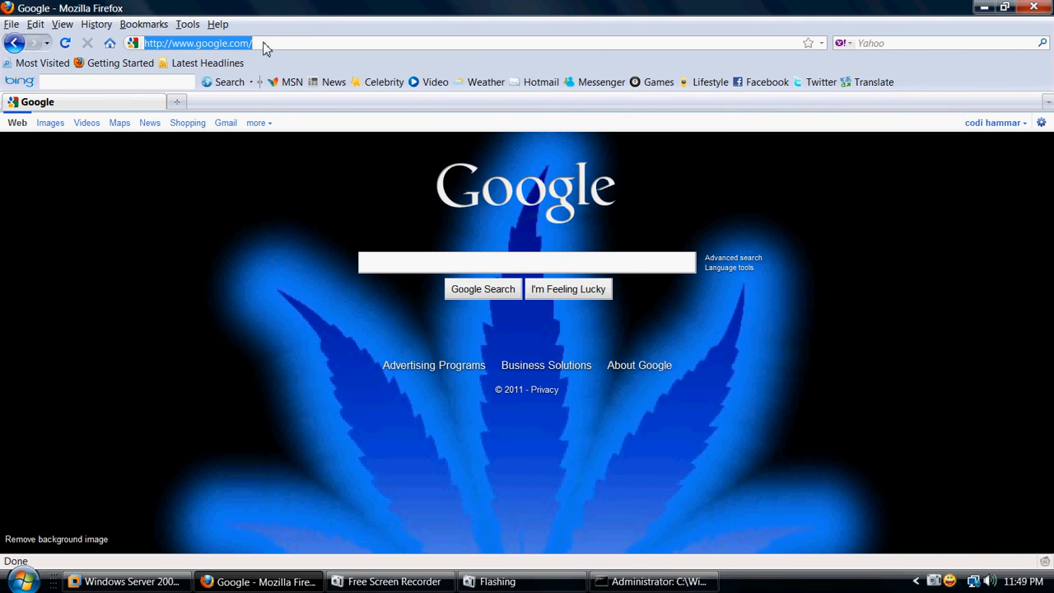
{"action": "key", "text": "ctrl+v"}
{"action": "key", "text": "Return"}
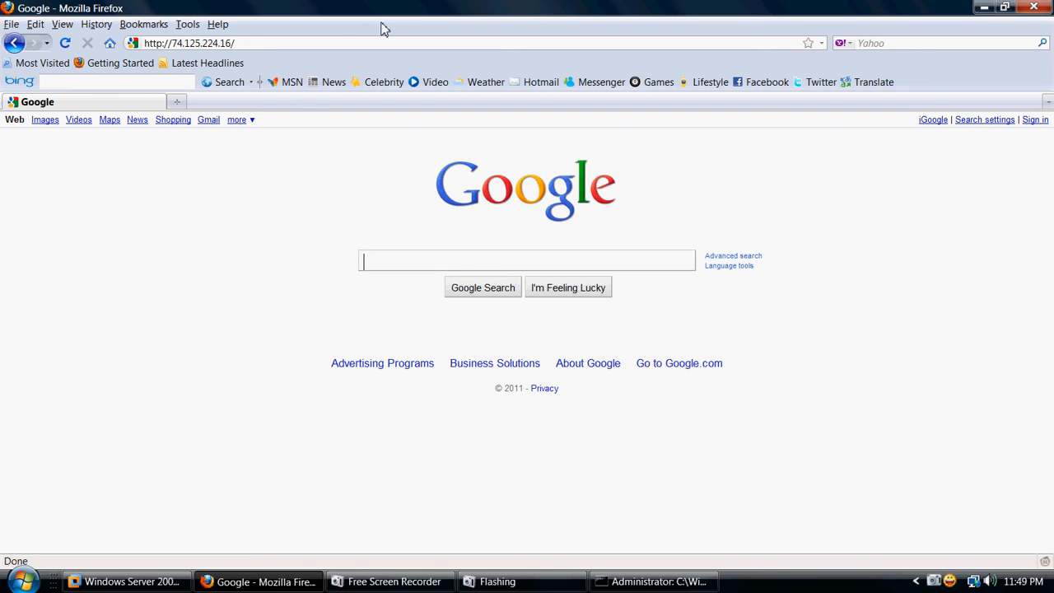
{"action": "left_click_drag", "start_coordinate": [237, 44], "coordinate": [135, 42]}
{"action": "left_click_drag", "start_coordinate": [265, 45], "coordinate": [134, 40]}
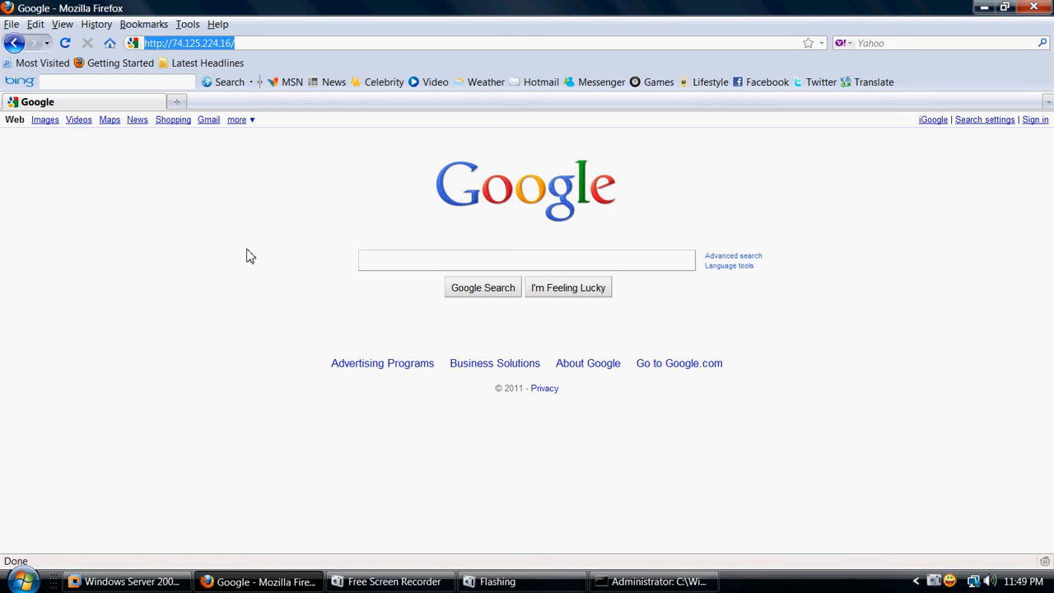
{"action": "left_click", "coordinate": [252, 44]}
{"action": "left_click_drag", "start_coordinate": [251, 44], "coordinate": [136, 43]}
- Minimize Firefox, close the Command Prompt, and open the DNS management console in the Windows Server 2003 virtual machine
{"action": "left_click", "coordinate": [259, 582]}
{"action": "left_click", "coordinate": [567, 44]}
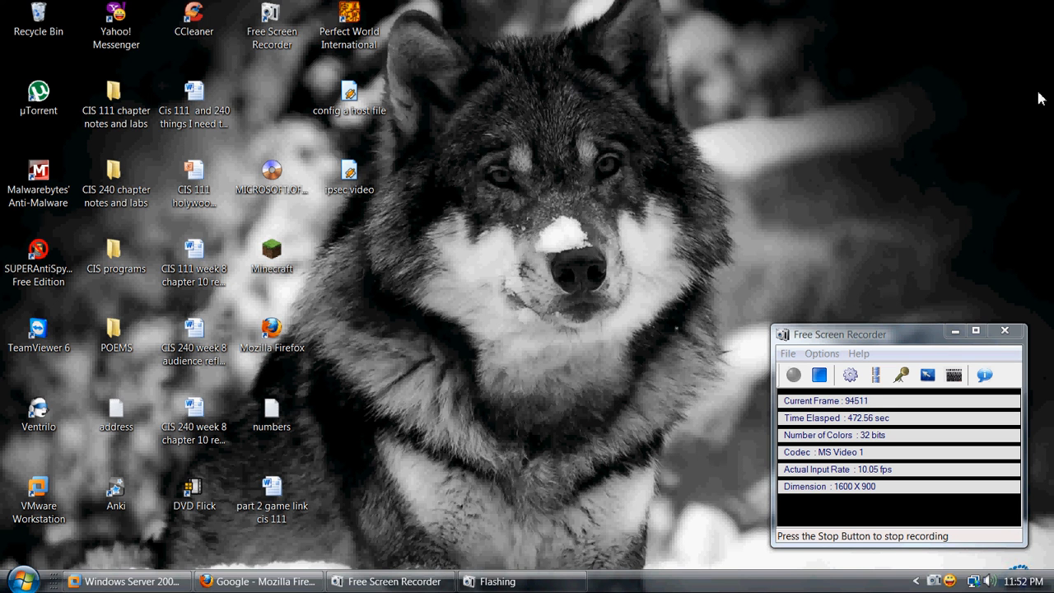
{"action": "left_click", "coordinate": [131, 585]}
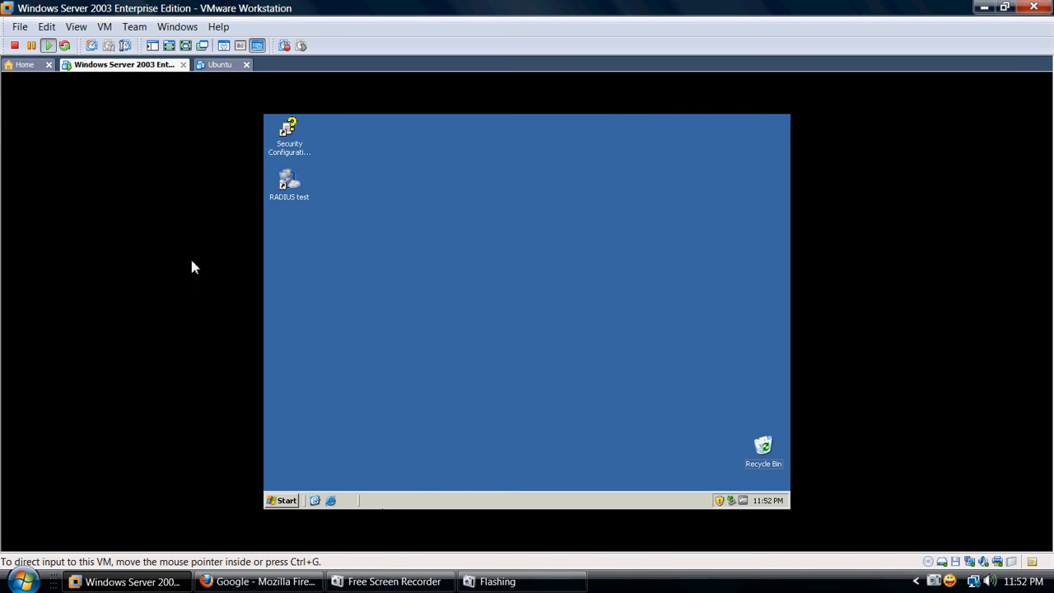
{"action": "left_click", "coordinate": [280, 500]}
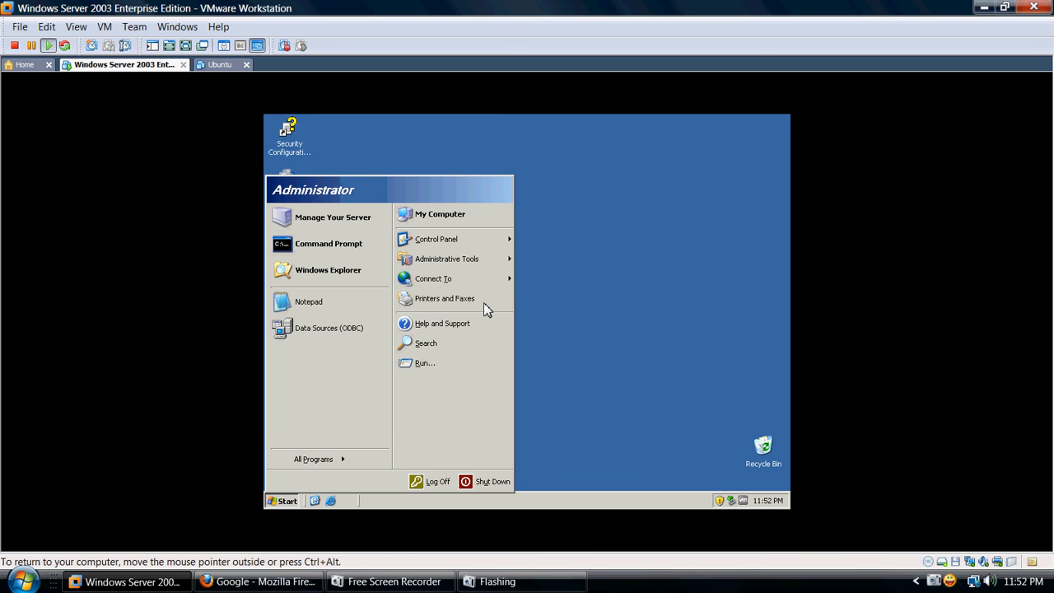
{"action": "mouse_move", "coordinate": [482, 283]}
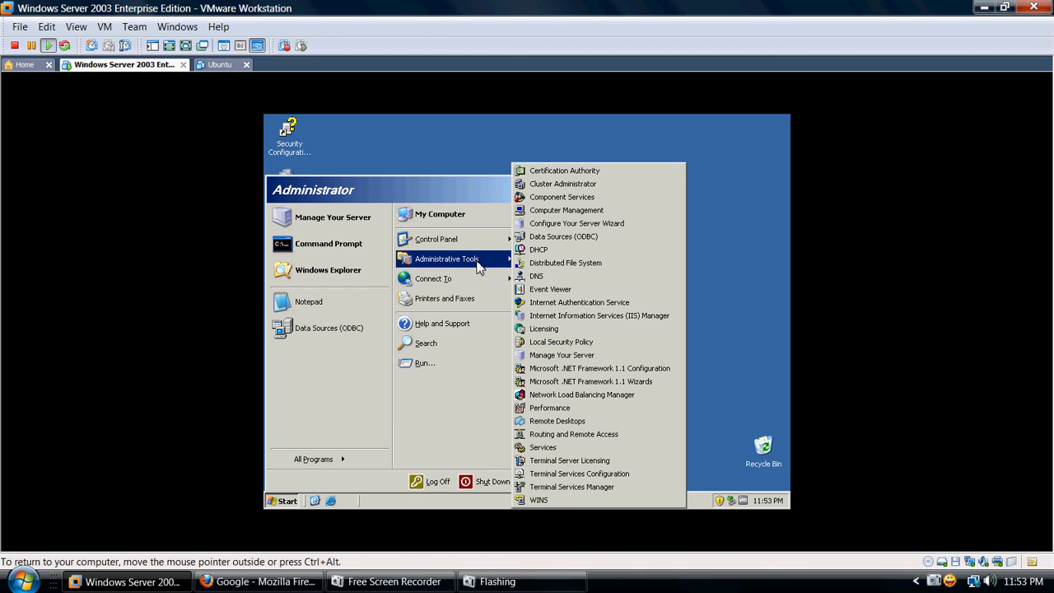
{"action": "left_click", "coordinate": [575, 279]}
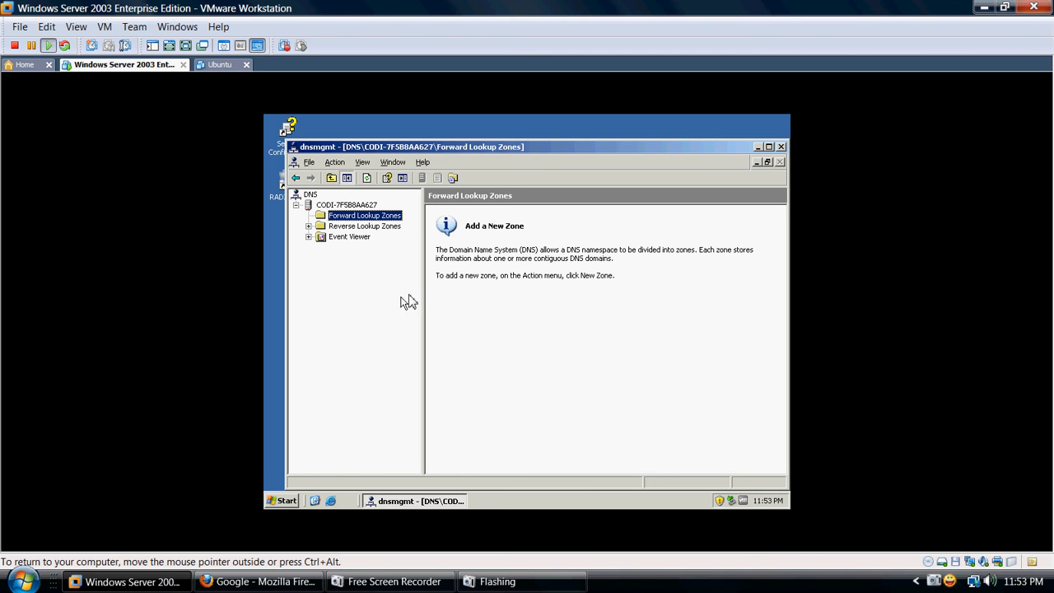
- Start a new zone under Forward Lookup Zones and choose Primary zone as its type
{"action": "right_click", "coordinate": [342, 223]}
{"action": "left_click", "coordinate": [362, 226]}
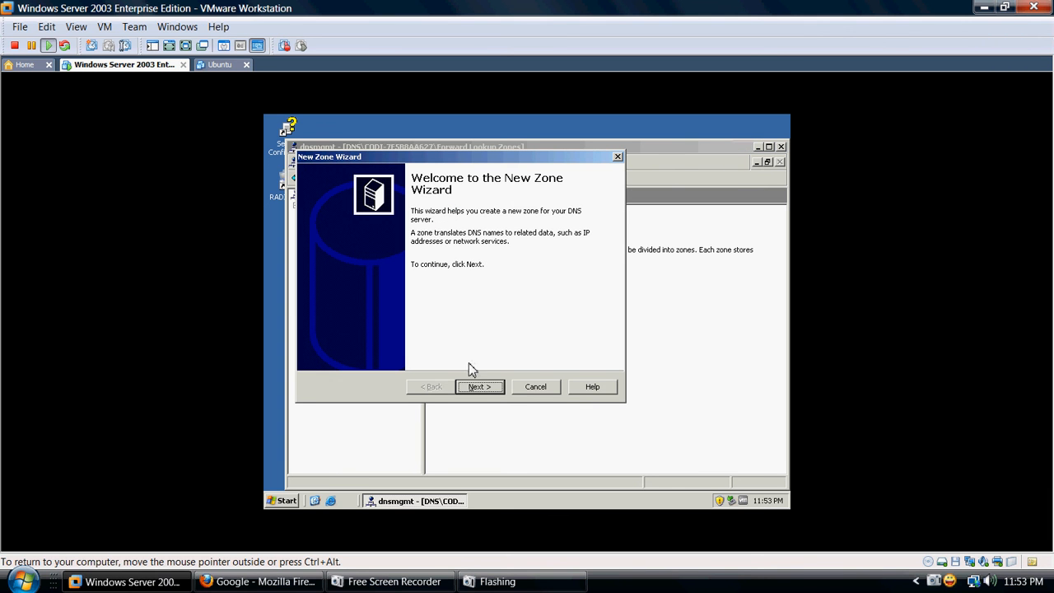
{"action": "left_click", "coordinate": [476, 387]}
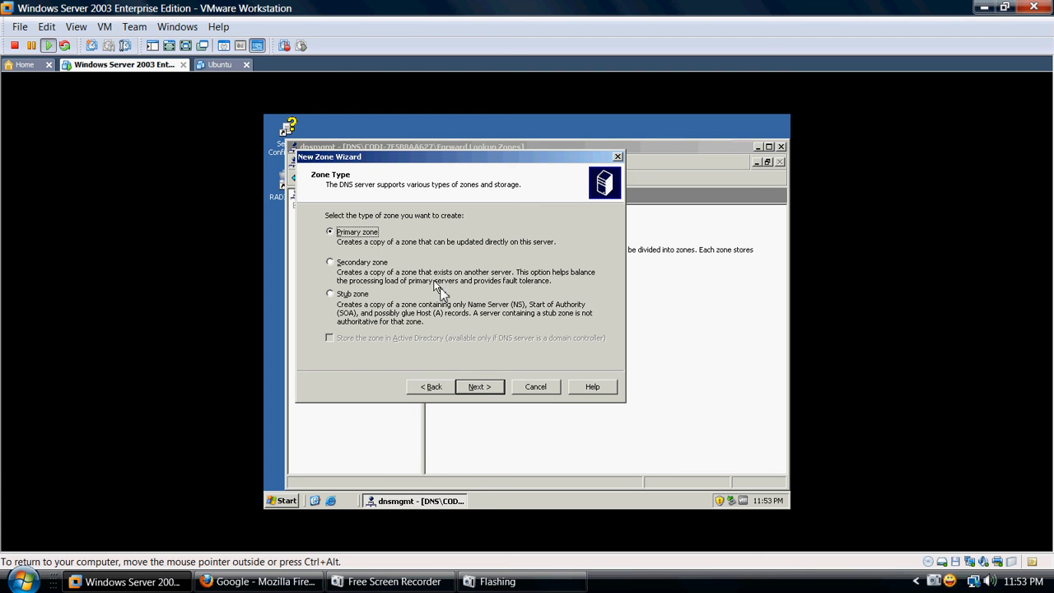
{"action": "left_click", "coordinate": [479, 387]}
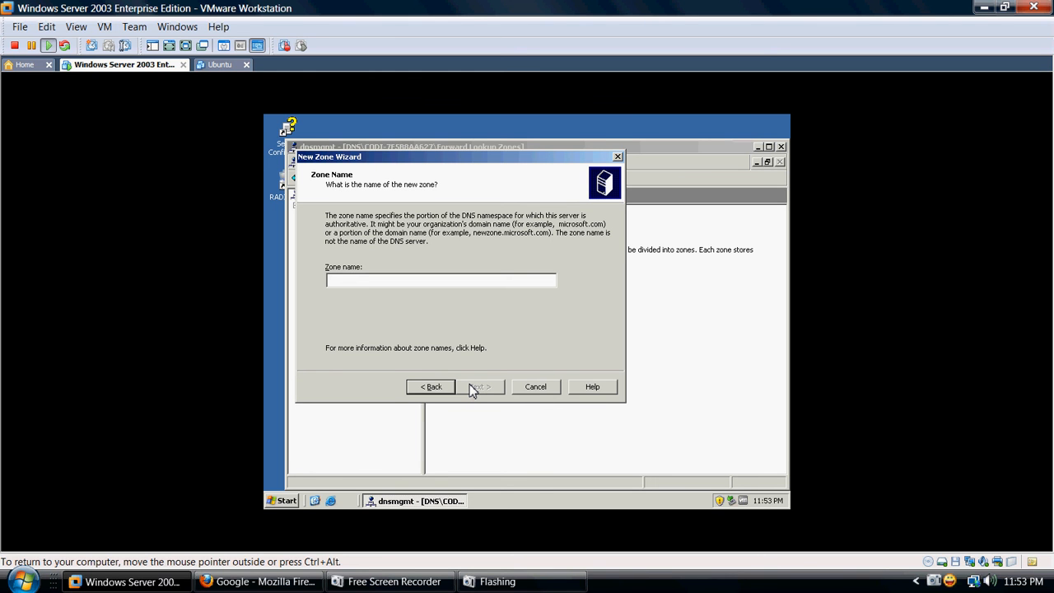
- Name the new zone domain1.classroom.com and accept a new zone file named domain1.classroom.com.dns
{"action": "type", "text": "domain1.clas"}
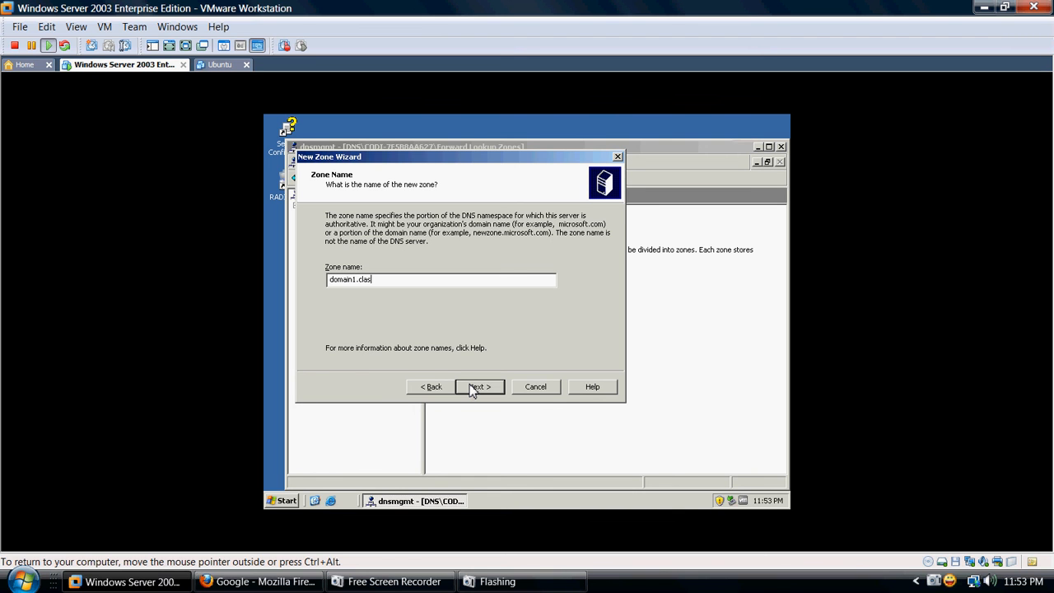
{"action": "type", "text": "sroom.com"}
{"action": "left_click", "coordinate": [473, 391]}
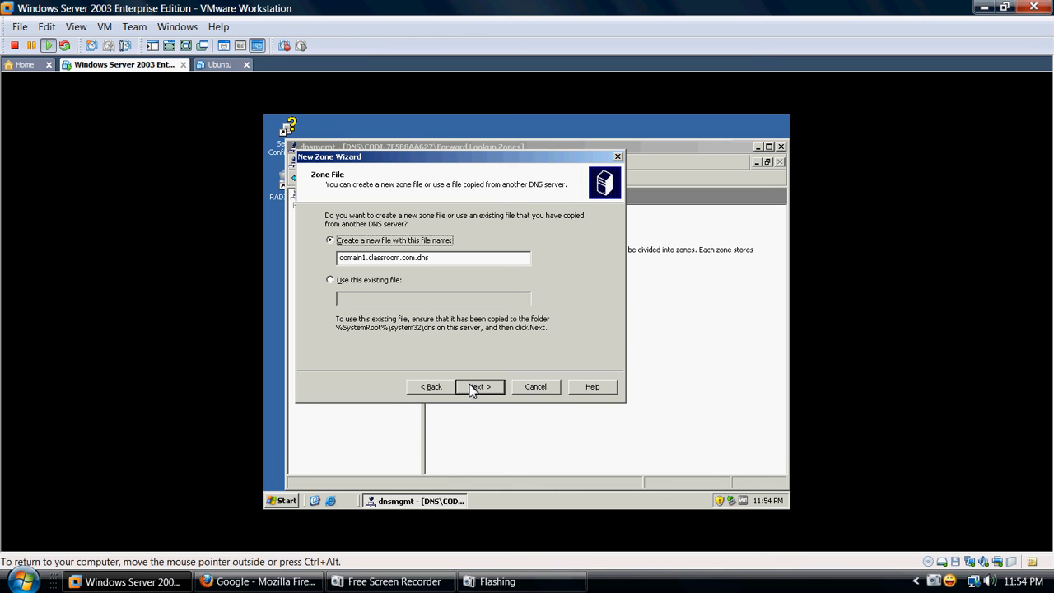
{"action": "left_click", "coordinate": [480, 386]}
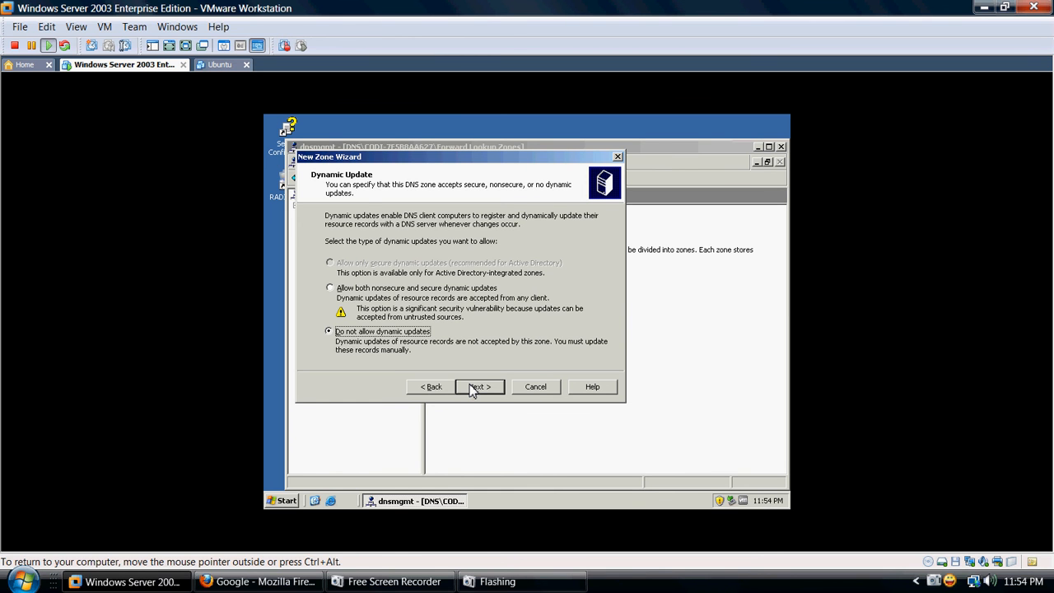
- Allow both nonsecure and secure dynamic updates for the zone and finish creating it
{"action": "left_click", "coordinate": [330, 288]}
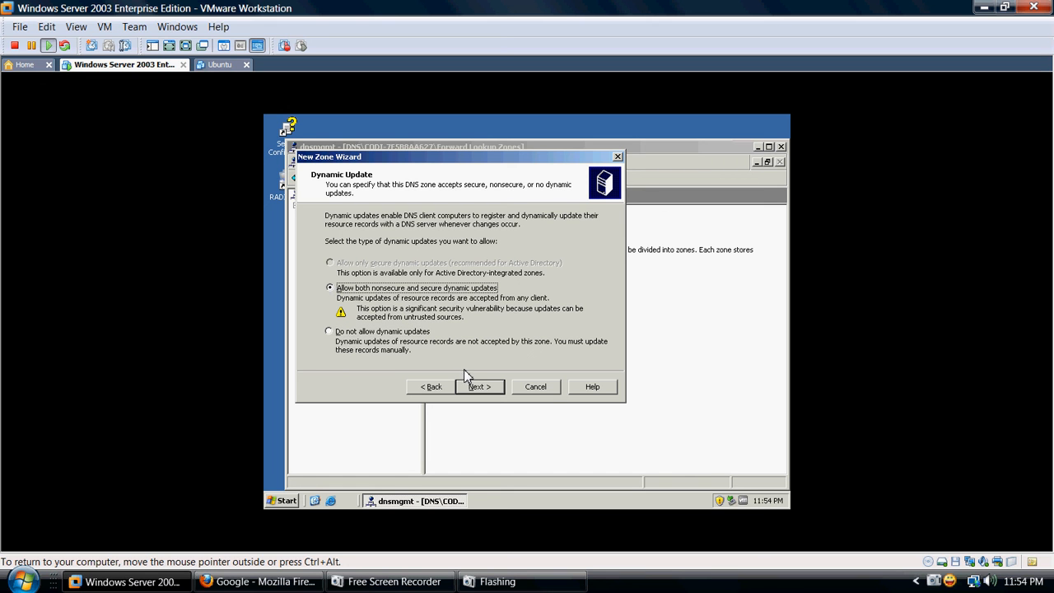
{"action": "left_click", "coordinate": [483, 388]}
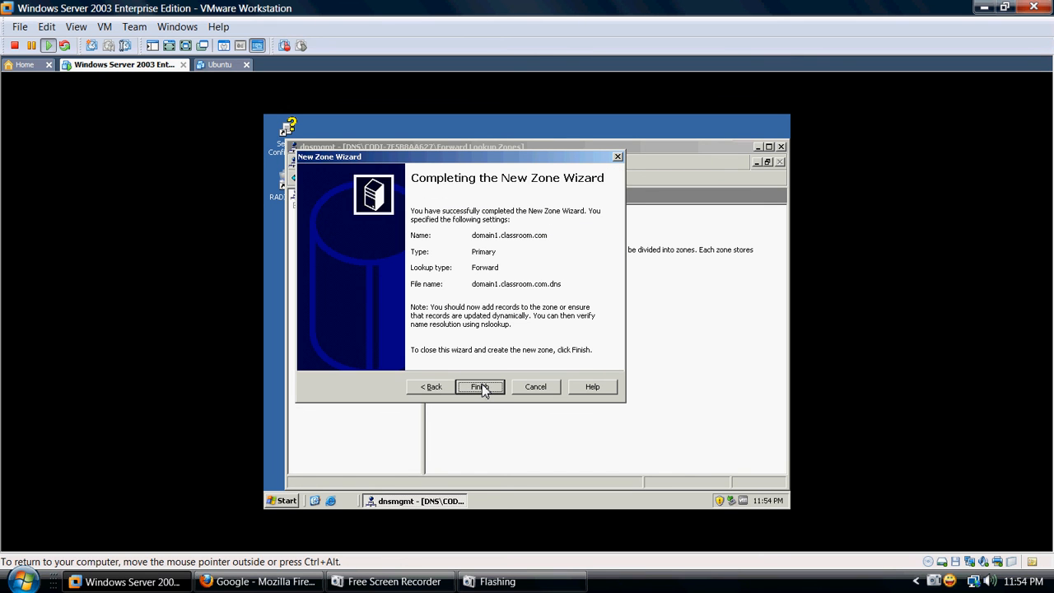
{"action": "left_click", "coordinate": [483, 388]}
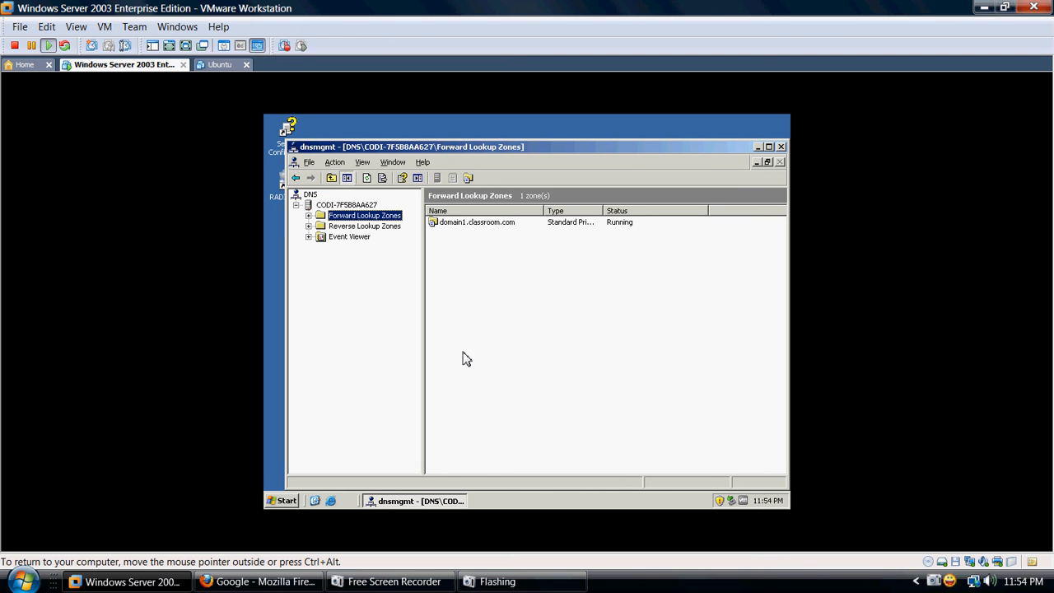
- Open the domain1.classroom.com forward lookup zone to show its records
{"action": "left_click", "coordinate": [460, 226]}
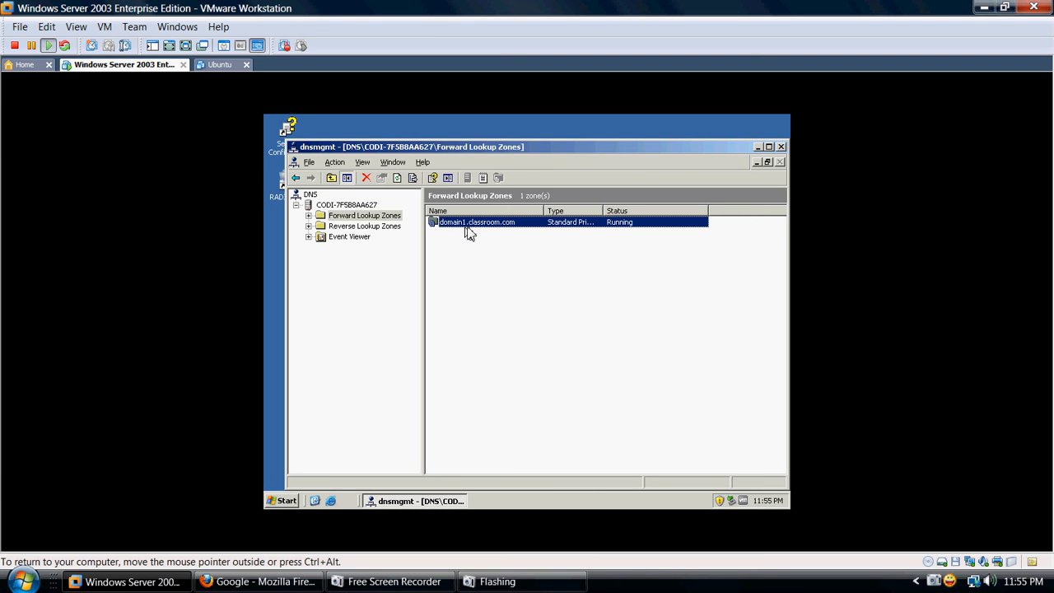
{"action": "right_click", "coordinate": [469, 231]}
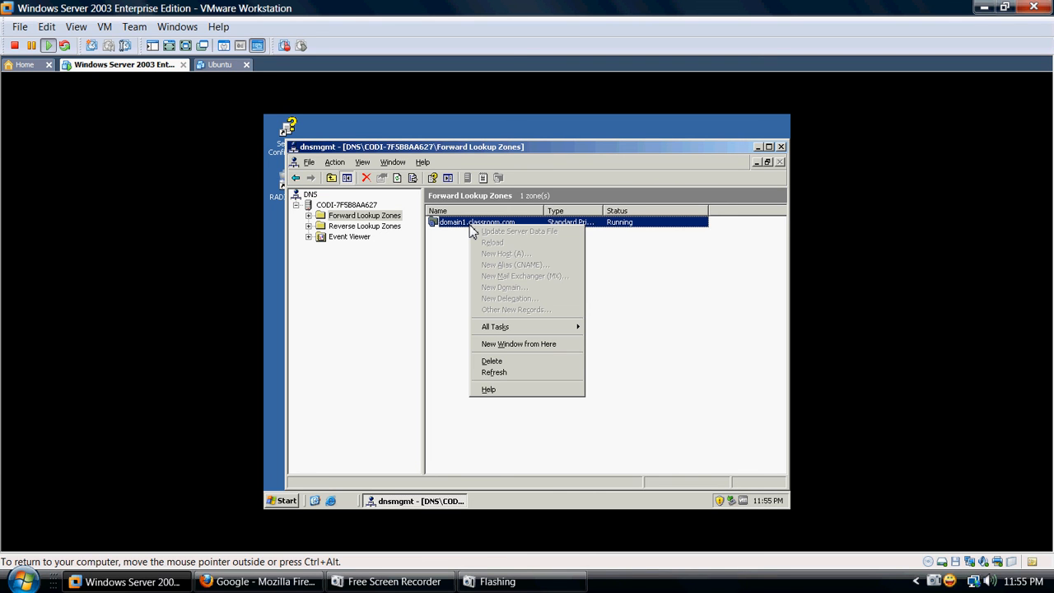
{"action": "right_click", "coordinate": [380, 220]}
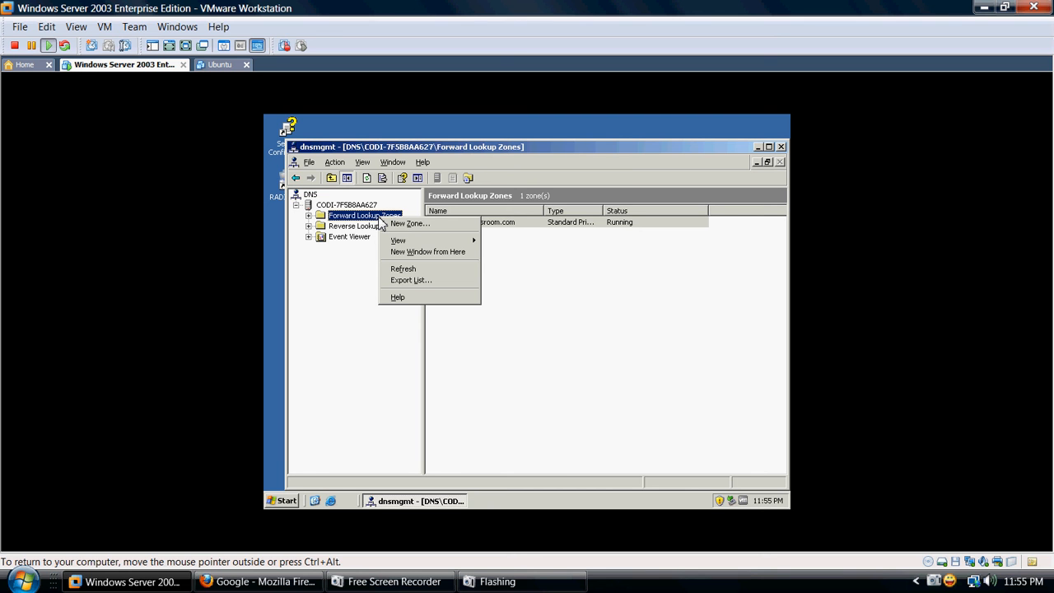
{"action": "left_click", "coordinate": [571, 295]}
{"action": "double_click", "coordinate": [494, 226]}
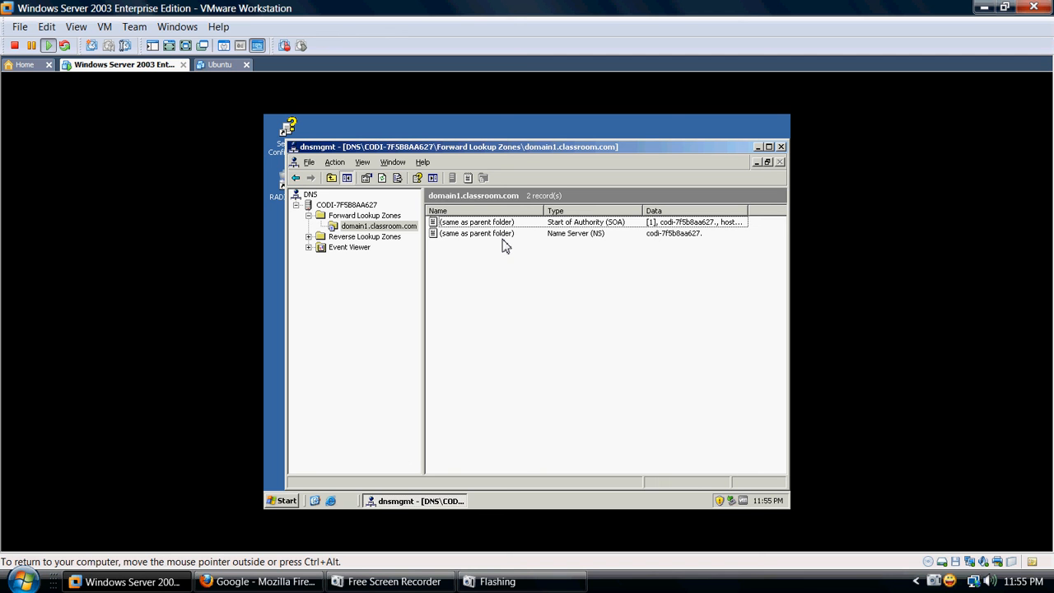
- Add a host (A) record named mail with IP address 192.168.1.200 to the domain1.classroom.com zone
{"action": "right_click", "coordinate": [402, 231]}
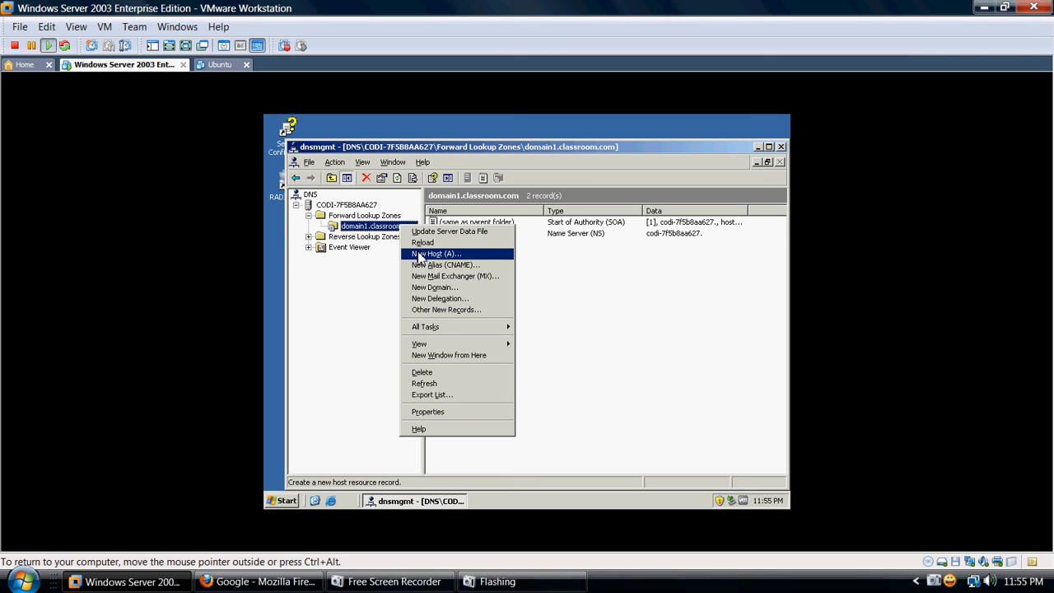
{"action": "left_click", "coordinate": [421, 260]}
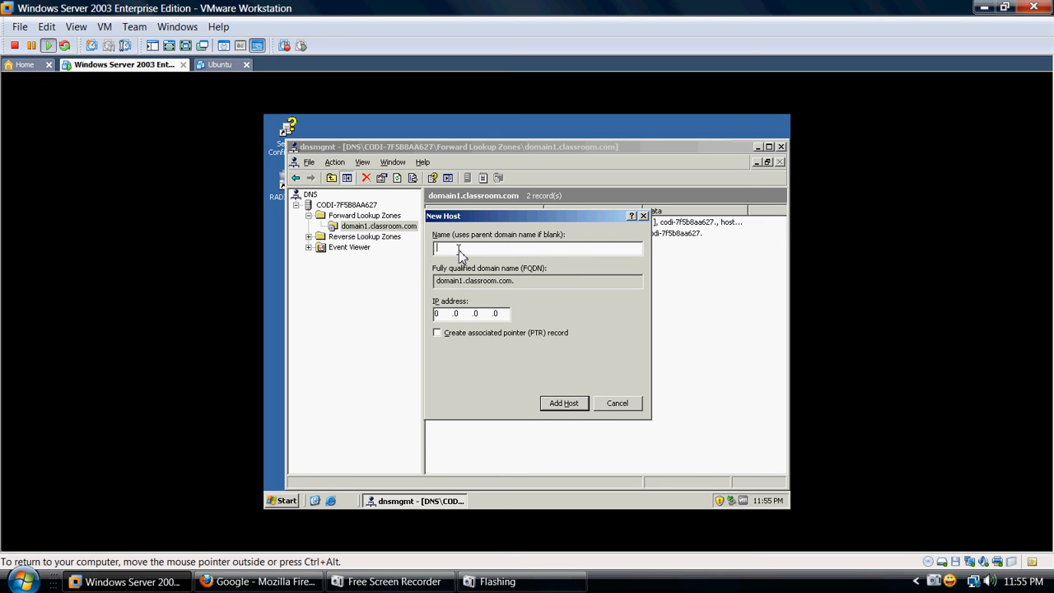
{"action": "type", "text": "mail"}
{"action": "left_click", "coordinate": [438, 314]}
{"action": "type", "text": "192 .168 .120"}
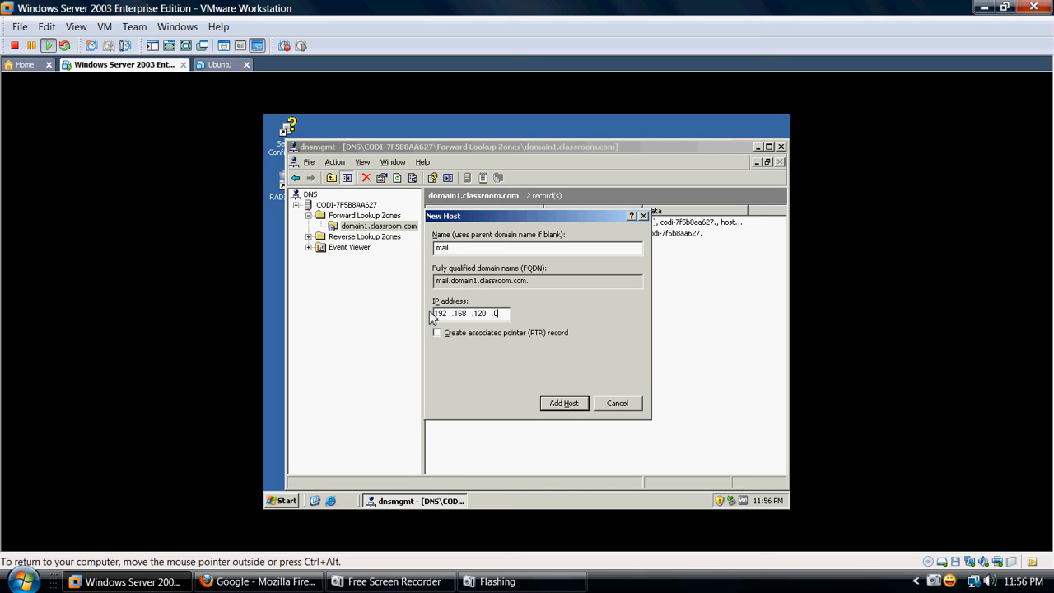
{"action": "key", "text": "BackSpace"}
{"action": "key", "text": "BackSpace"}
{"action": "key", "text": "BackSpace"}
{"action": "key", "text": "Tab"}
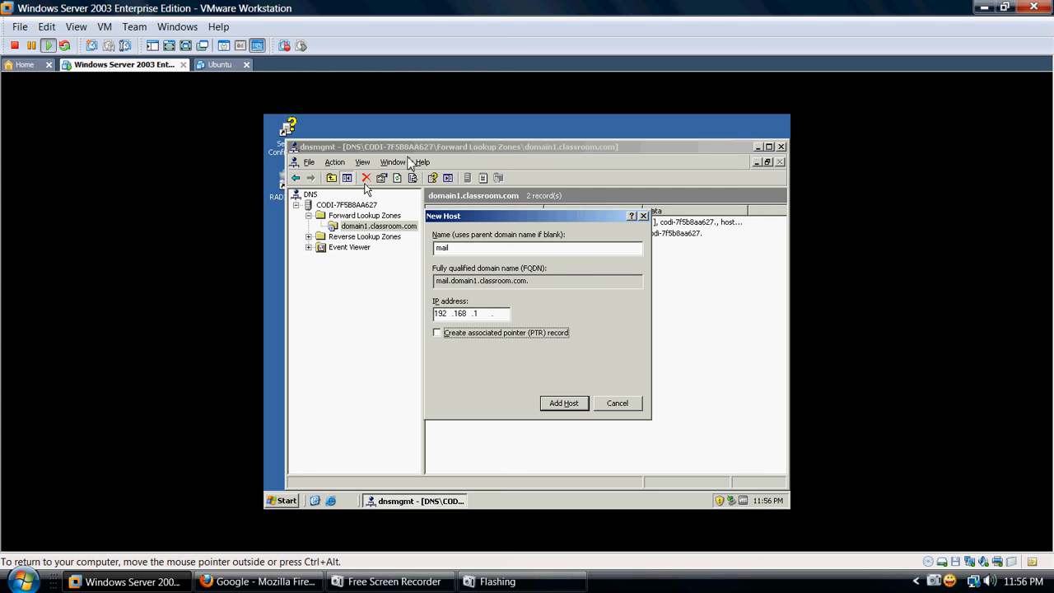
{"action": "left_click", "coordinate": [501, 314]}
{"action": "type", "text": "200"}
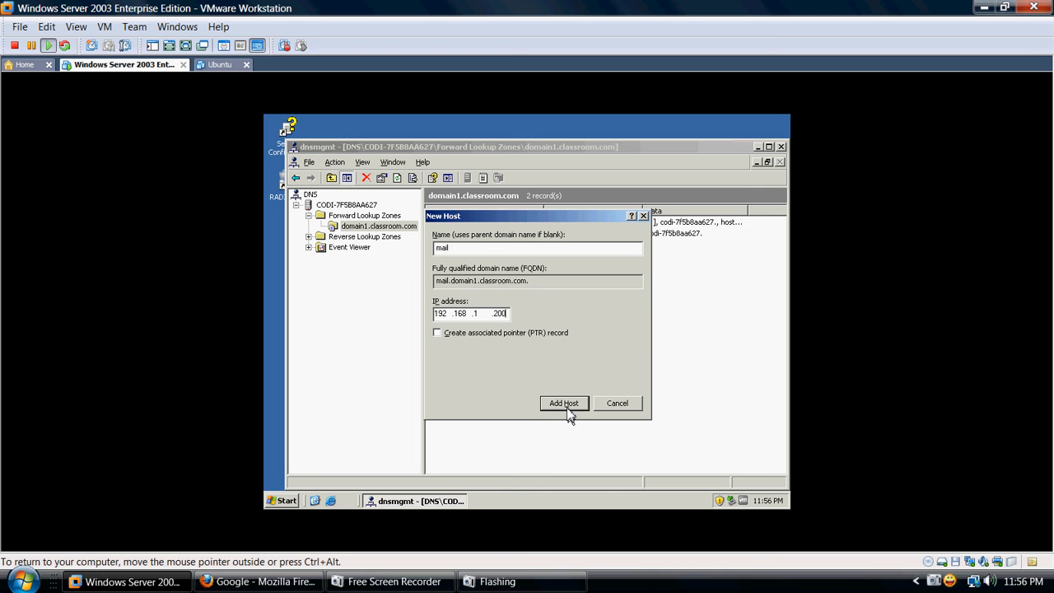
{"action": "left_click", "coordinate": [567, 404]}
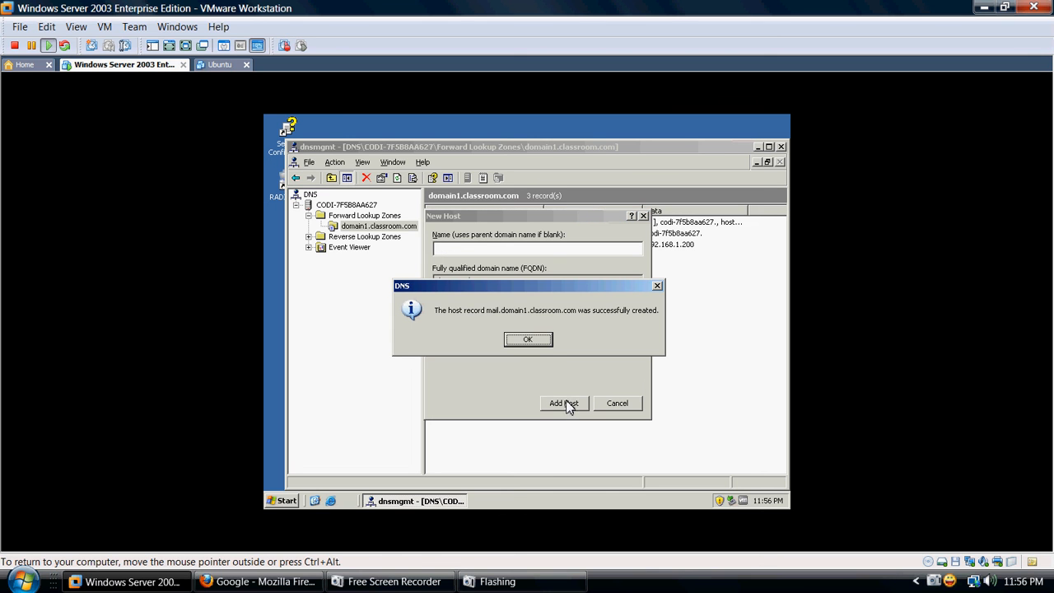
{"action": "left_click", "coordinate": [536, 338]}
- Move the New Host dialog aside to view the zone's records, close it, and select the mail host record
{"action": "left_click_drag", "start_coordinate": [495, 216], "coordinate": [594, 306]}
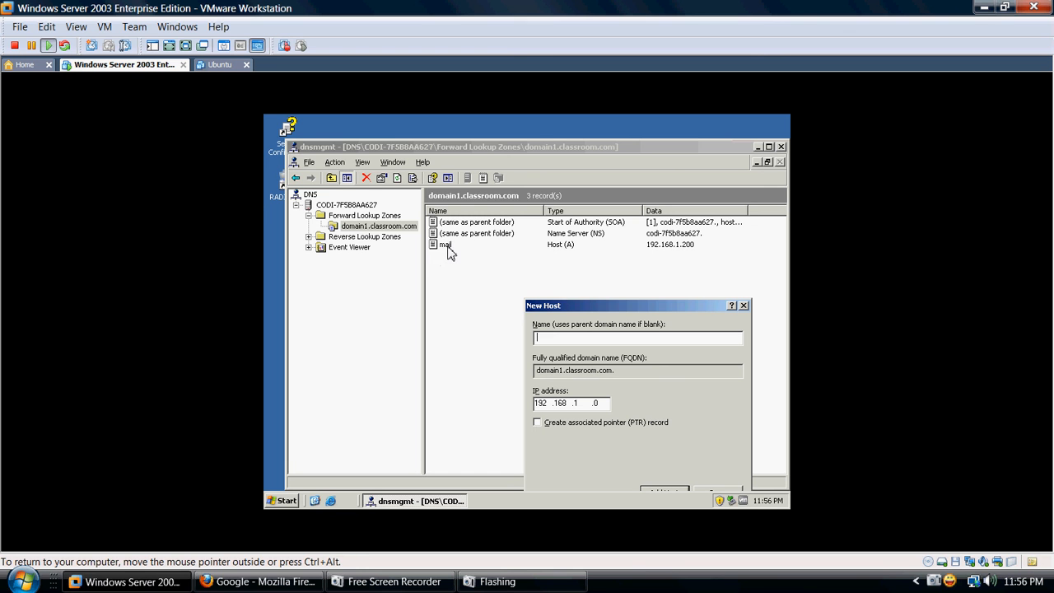
{"action": "left_click_drag", "start_coordinate": [626, 317], "coordinate": [517, 200]}
{"action": "left_click", "coordinate": [609, 377]}
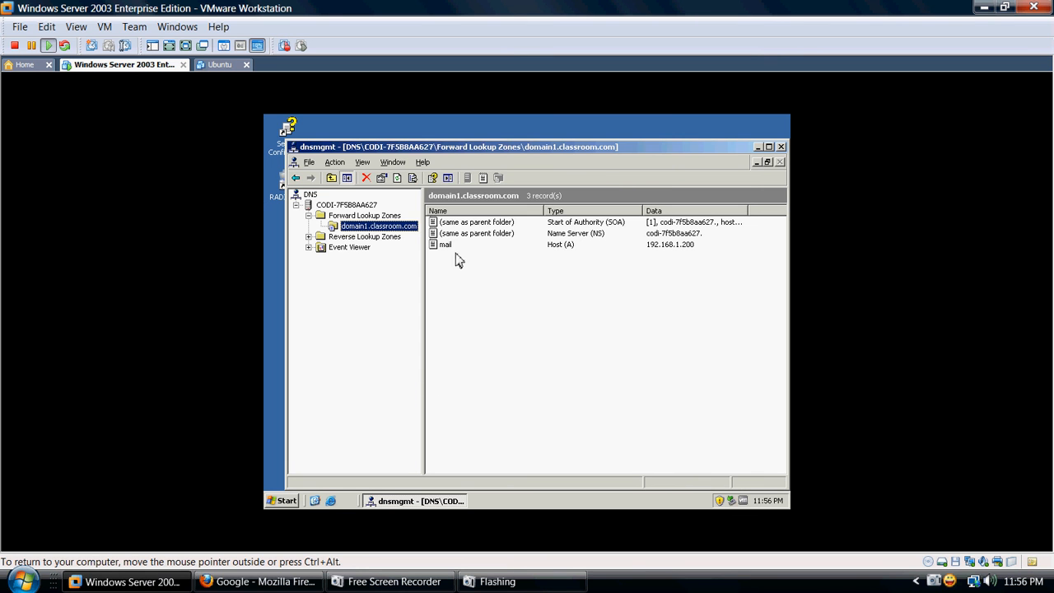
{"action": "left_click", "coordinate": [448, 251]}
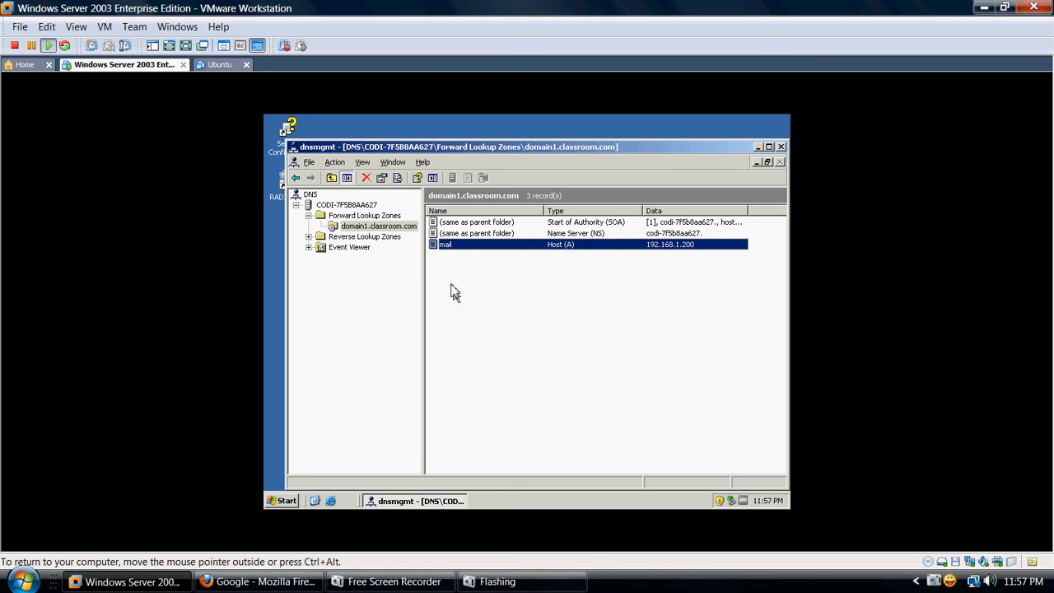
- Add a mail exchanger (MX) record to domain1.classroom.com pointing to mail server mail.domain1.classroom.com, keeping the default priority
{"action": "right_click", "coordinate": [383, 227]}
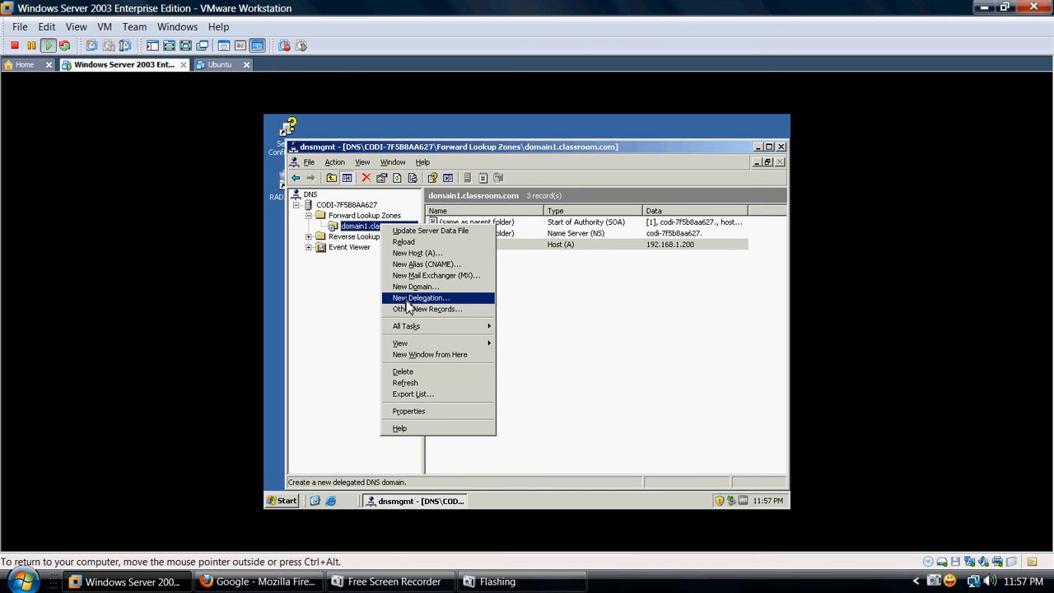
{"action": "left_click", "coordinate": [410, 280]}
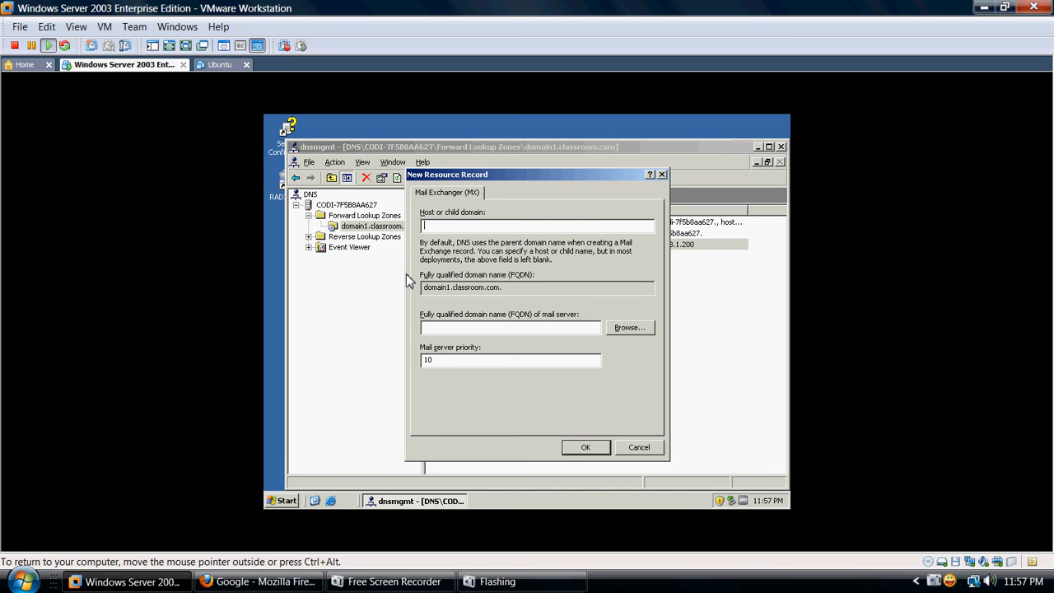
{"action": "left_click", "coordinate": [466, 329]}
{"action": "type", "text": "mail.domain1"}
{"action": "type", "text": ".classroom.com"}
{"action": "left_click", "coordinate": [586, 449]}
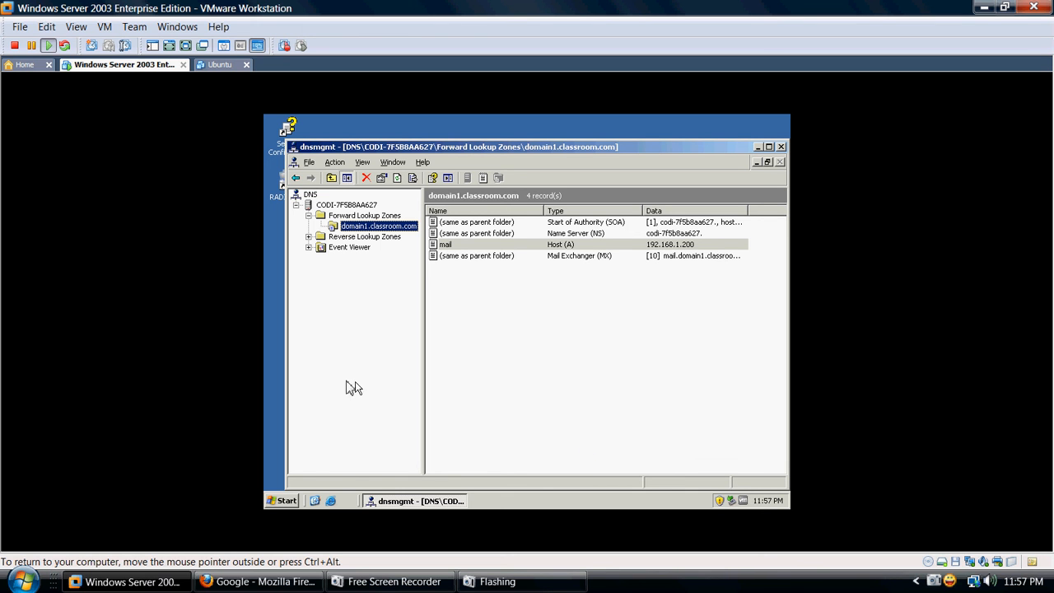
- Update the server data file for the domain1.classroom.com zone and close the DNS console
{"action": "right_click", "coordinate": [365, 235]}
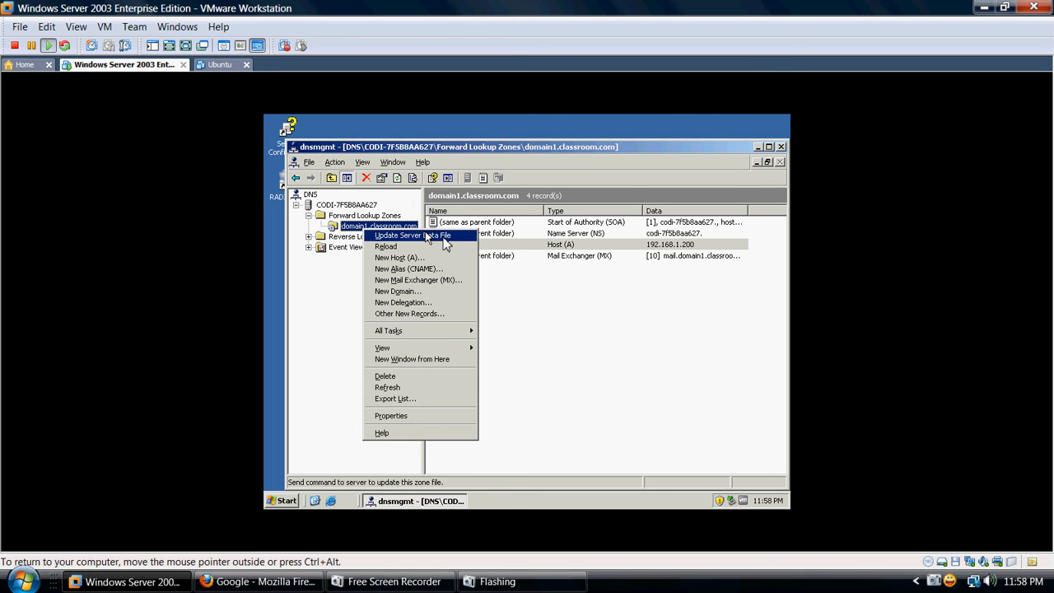
{"action": "mouse_move", "coordinate": [440, 336]}
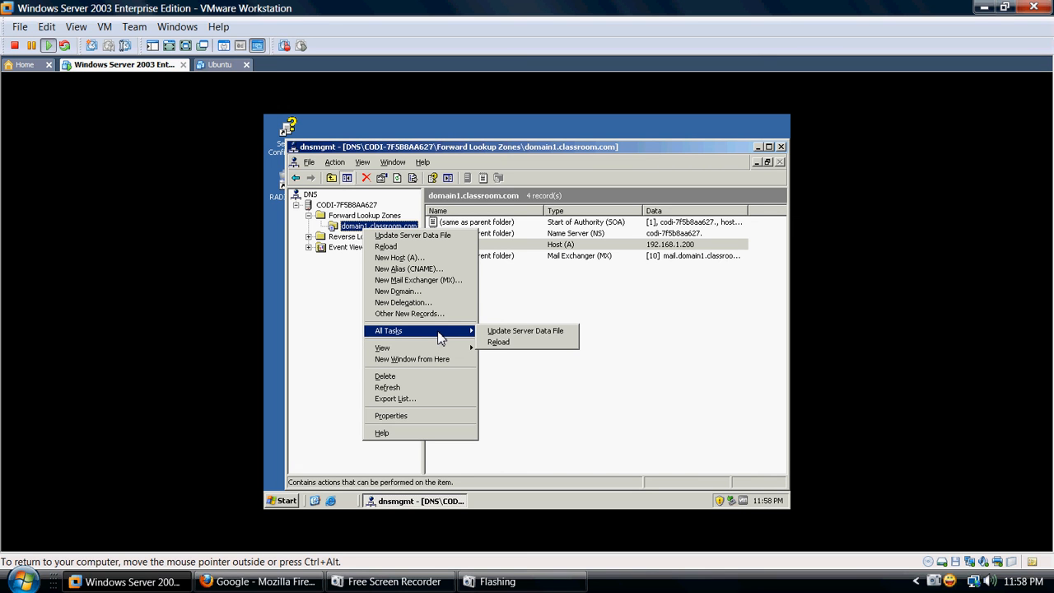
{"action": "left_click", "coordinate": [504, 331]}
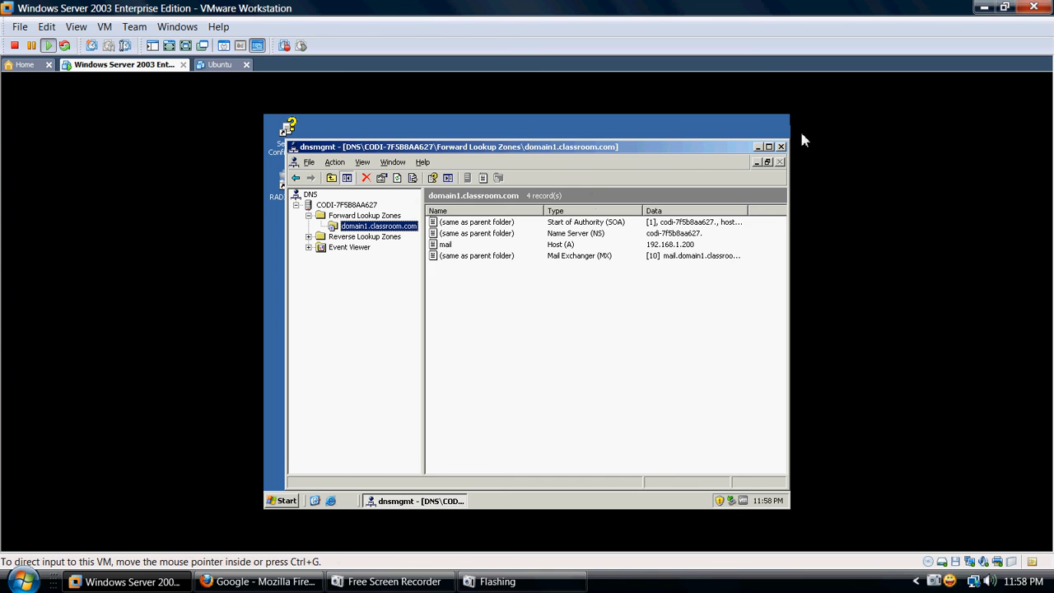
{"action": "left_click", "coordinate": [781, 147]}
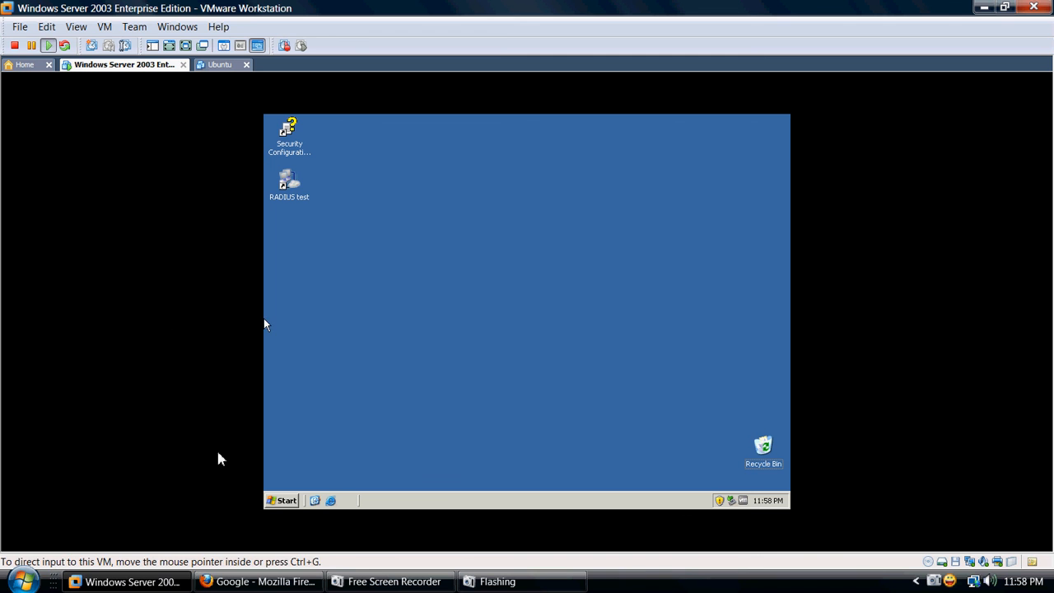
- Try to open c:\windows\system32\dns\domain1.classroom.dns in Notepad, accept creating a new file, and close it
{"action": "left_click", "coordinate": [285, 502]}
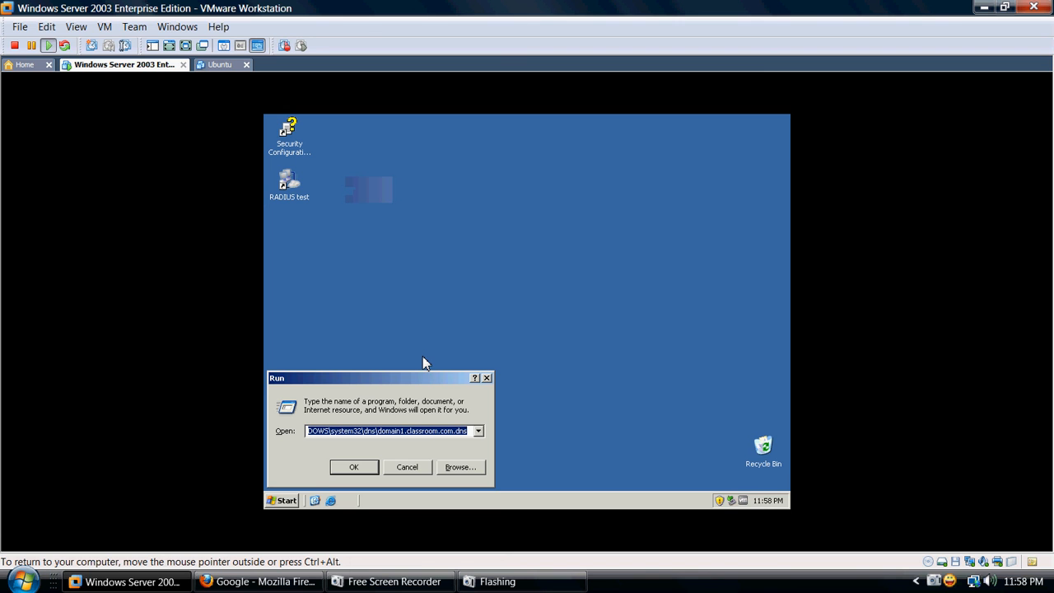
{"action": "key", "text": "BackSpace"}
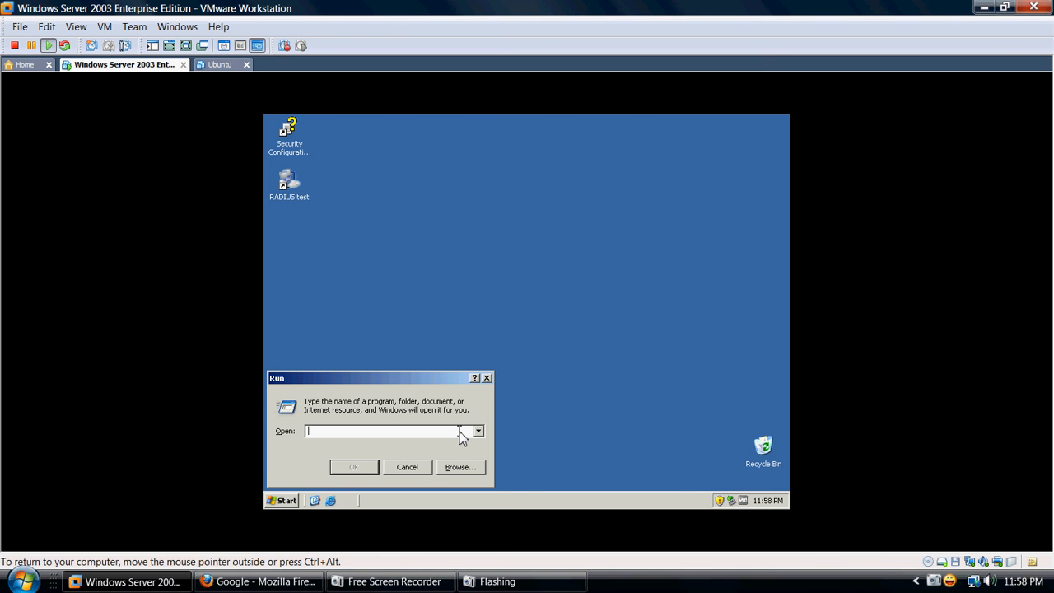
{"action": "type", "text": "notepad c:\\wi"}
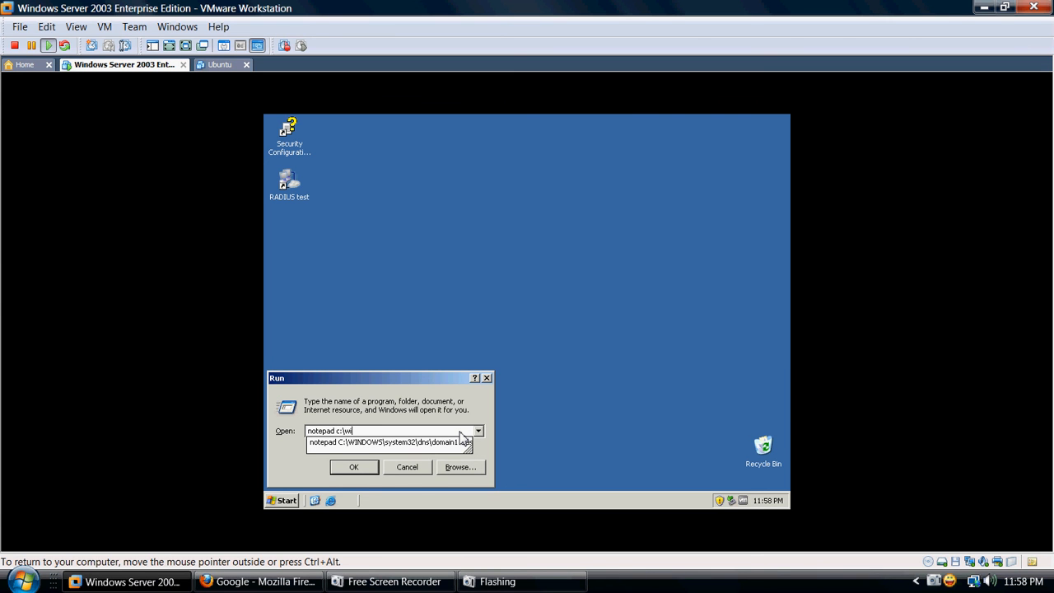
{"action": "type", "text": "ndows\\system32\\dns\\domain1.classroom."}
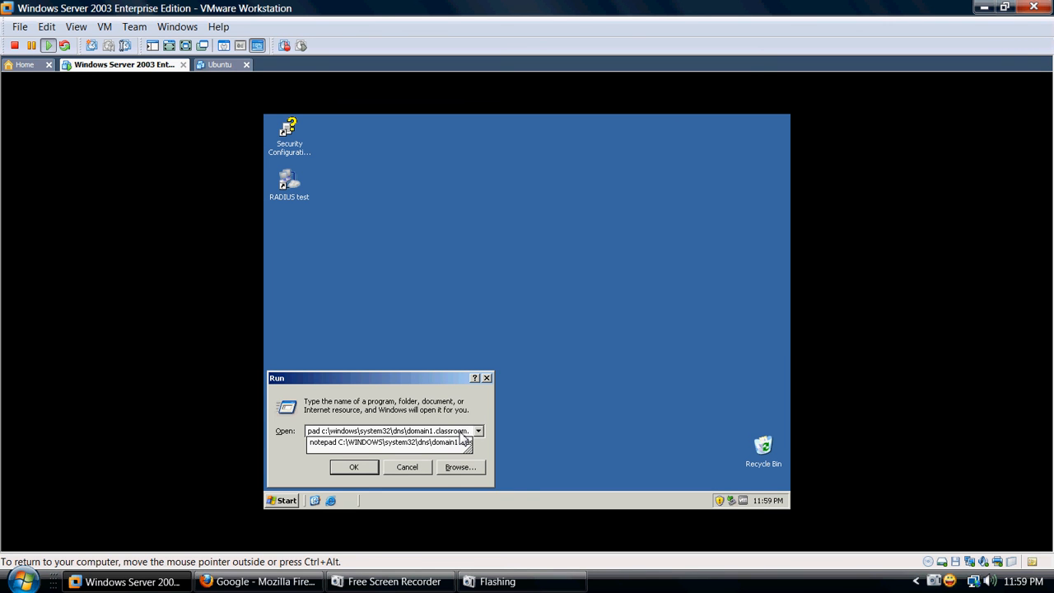
{"action": "type", "text": "dns"}
{"action": "key", "text": "Return"}
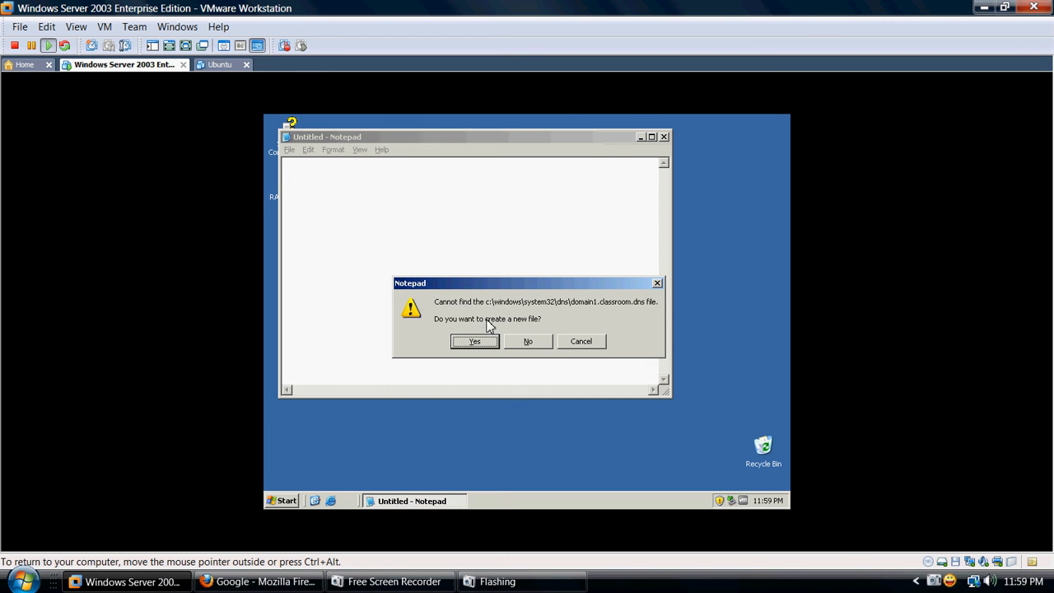
{"action": "left_click", "coordinate": [477, 341]}
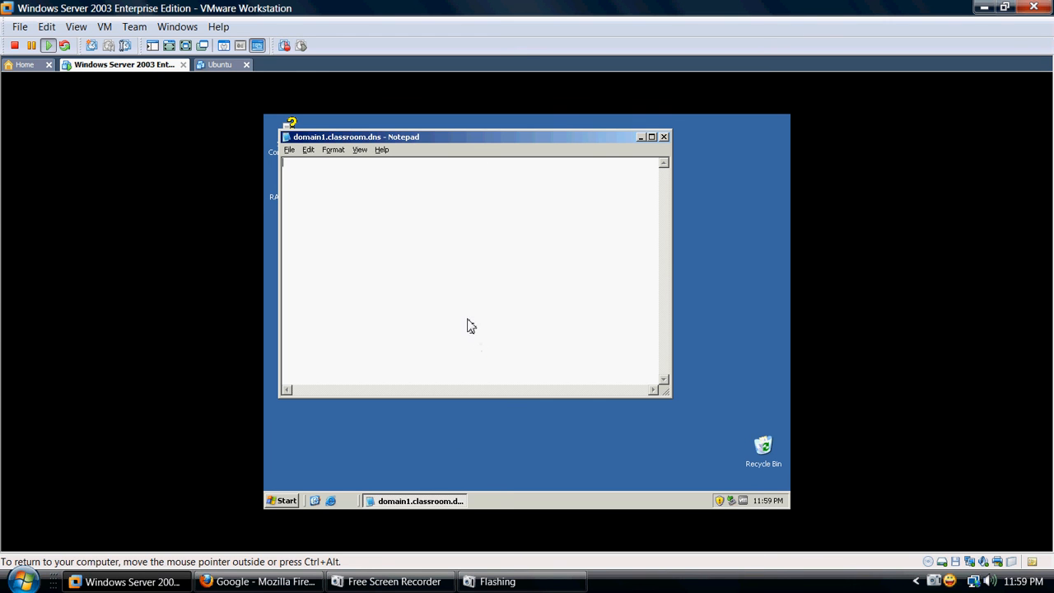
{"action": "left_click", "coordinate": [289, 150]}
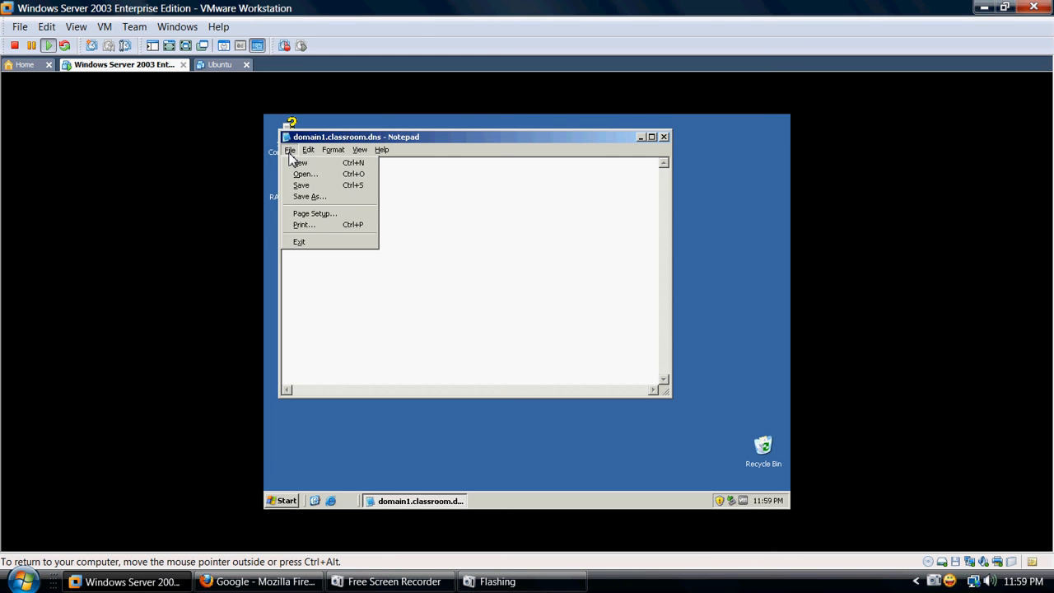
{"action": "left_click", "coordinate": [493, 137]}
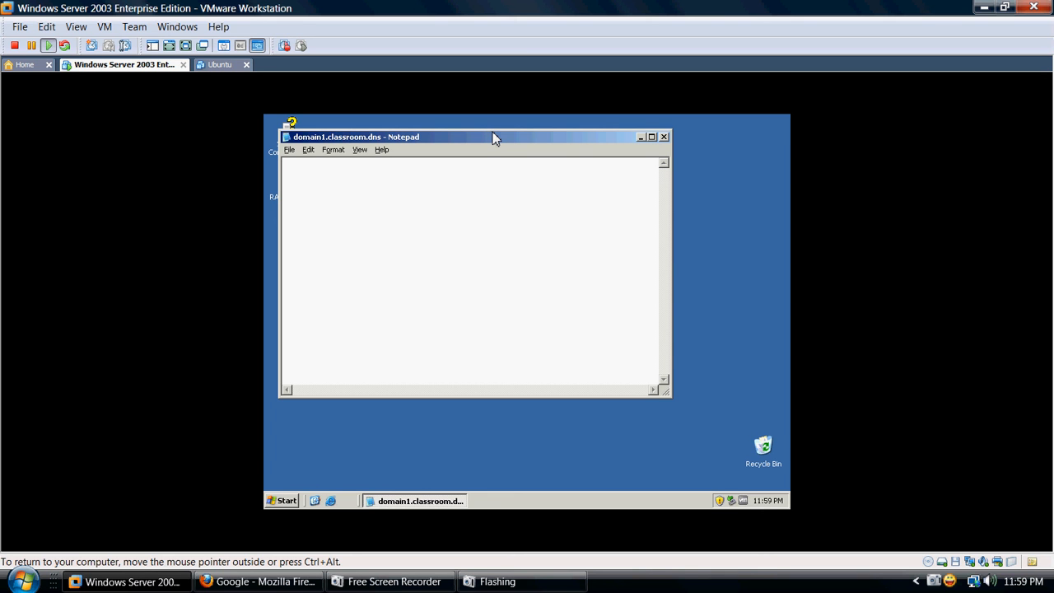
{"action": "left_click", "coordinate": [663, 137]}
- Open C:\WINDOWS\system32\dns\domain1.classroom.com.dns in Notepad and highlight the default TTL value in its SOA record
{"action": "left_click", "coordinate": [284, 501]}
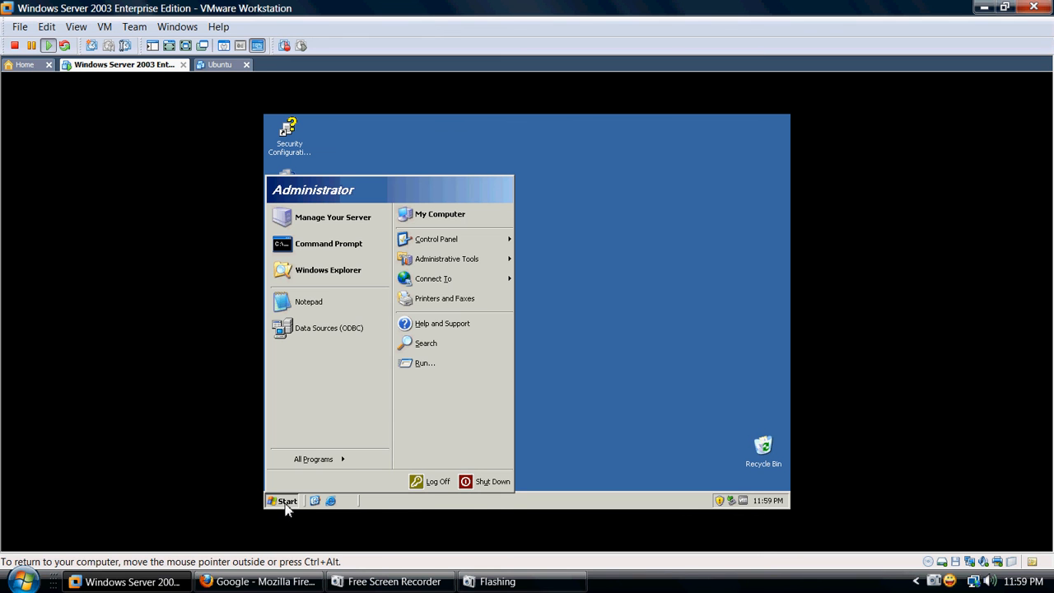
{"action": "left_click", "coordinate": [422, 363]}
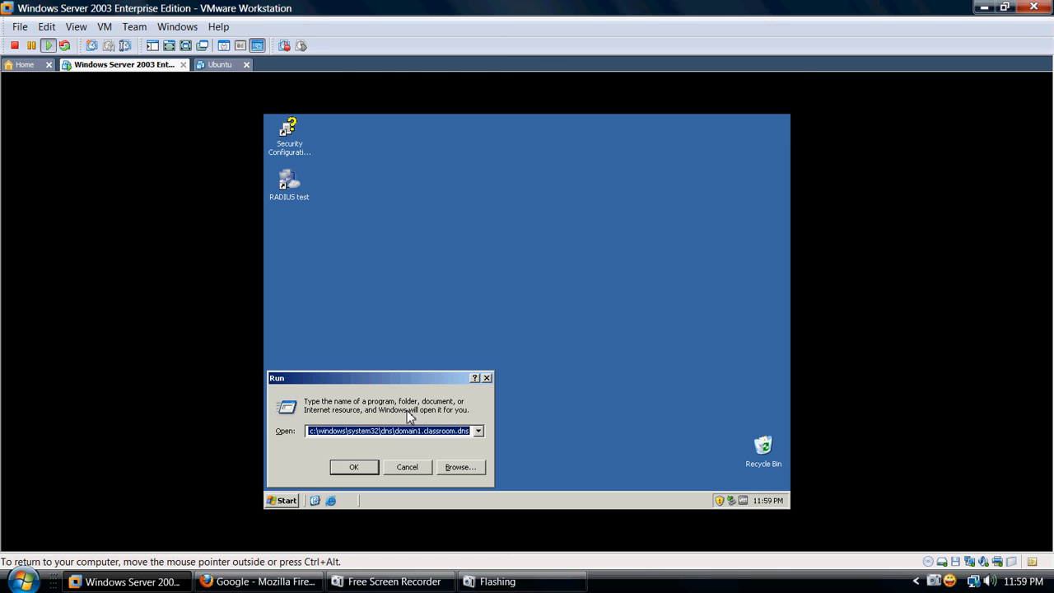
{"action": "type", "text": "notepad"}
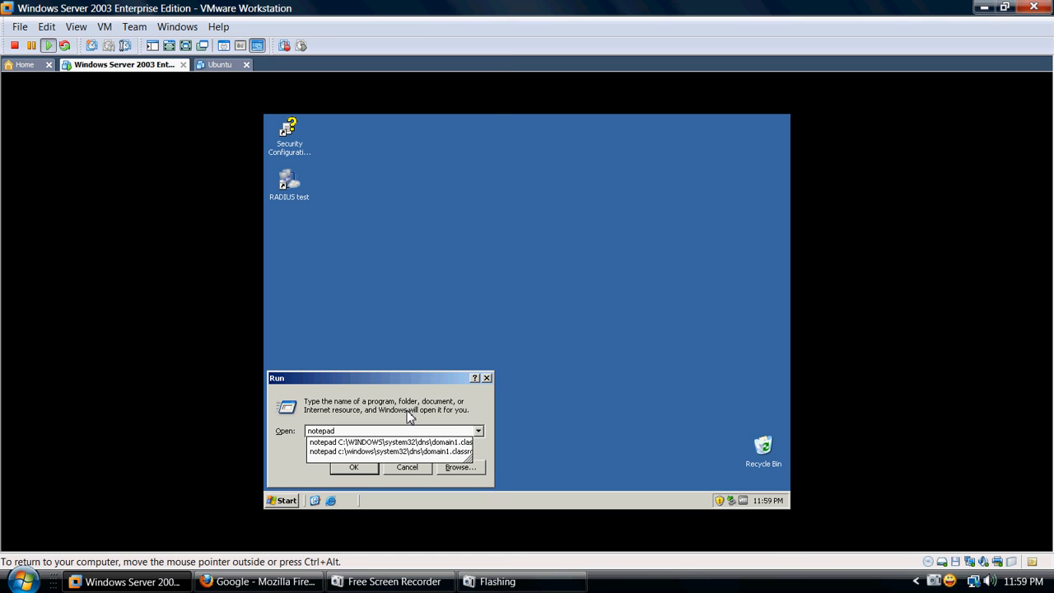
{"action": "key", "text": "Down"}
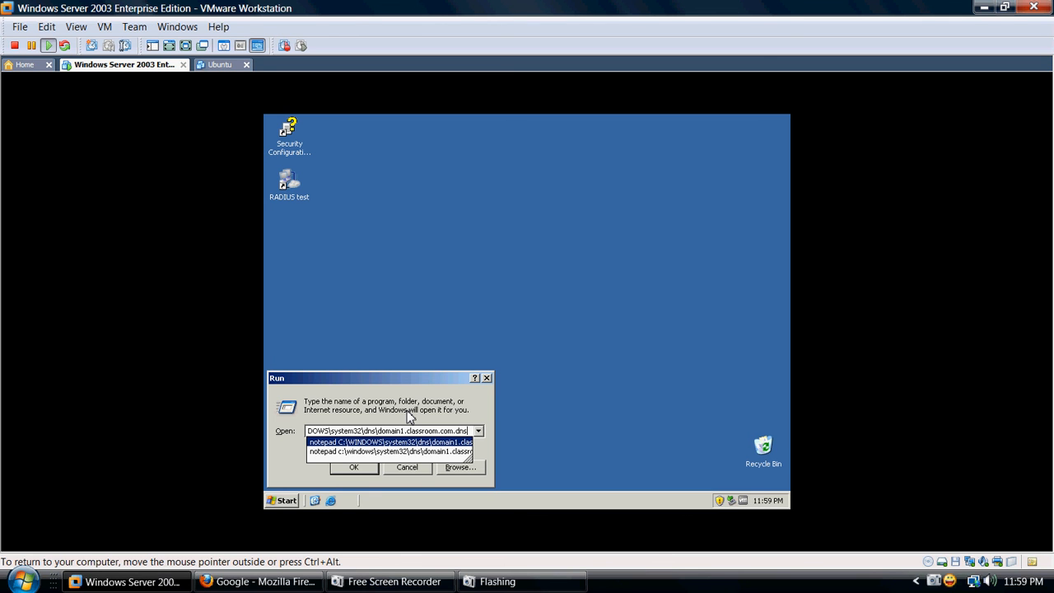
{"action": "key", "text": "Return"}
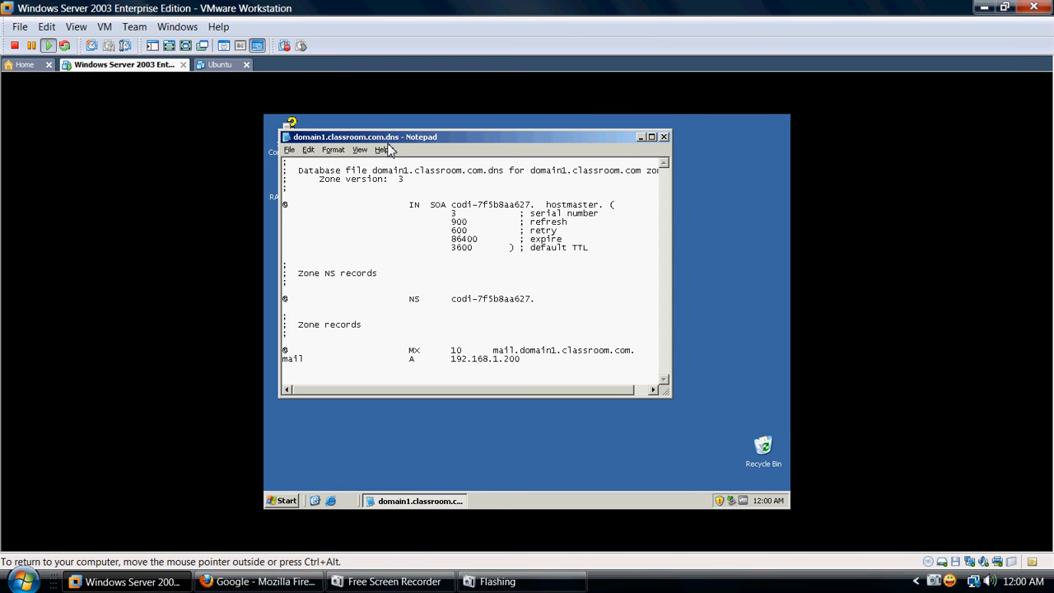
{"action": "left_click_drag", "start_coordinate": [480, 249], "coordinate": [450, 249]}
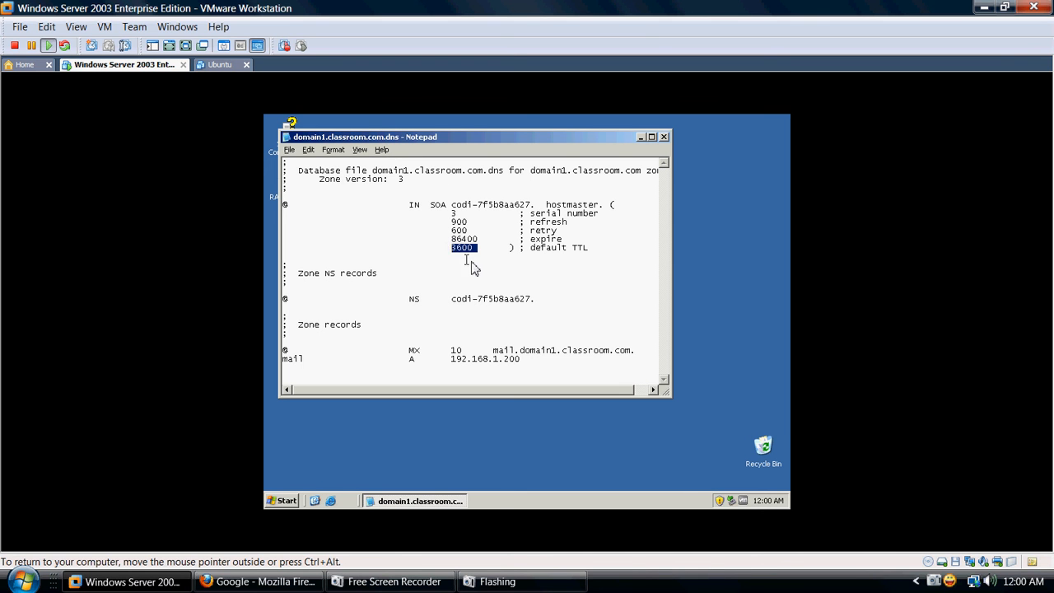